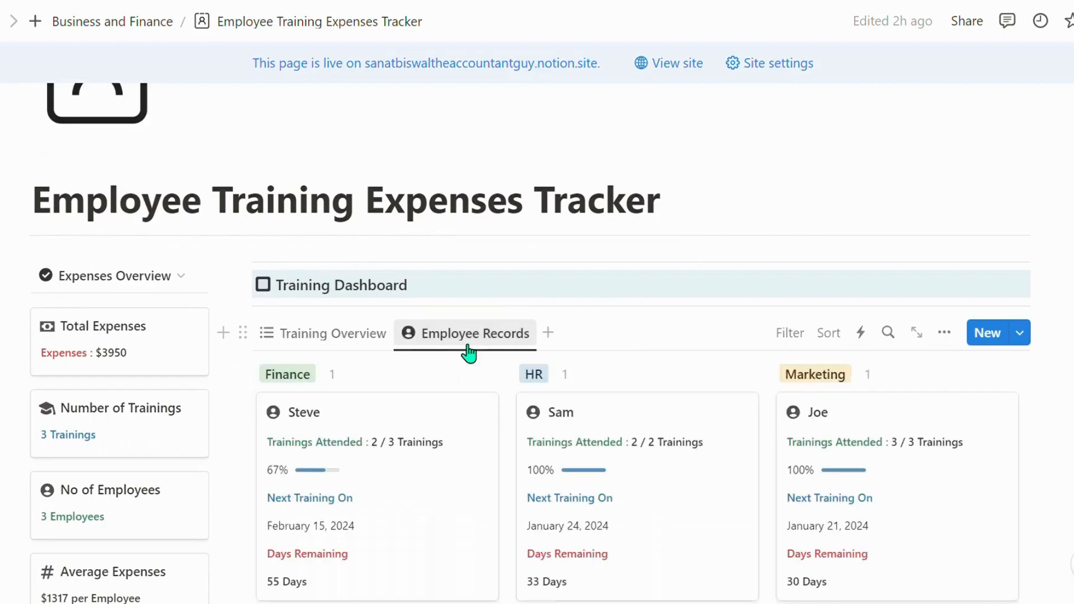
Look through the Training Overview, Training Records, Employee Details and Training Expenses views of the tracker
click(344, 348)
scroll(471, 378, down, 1)
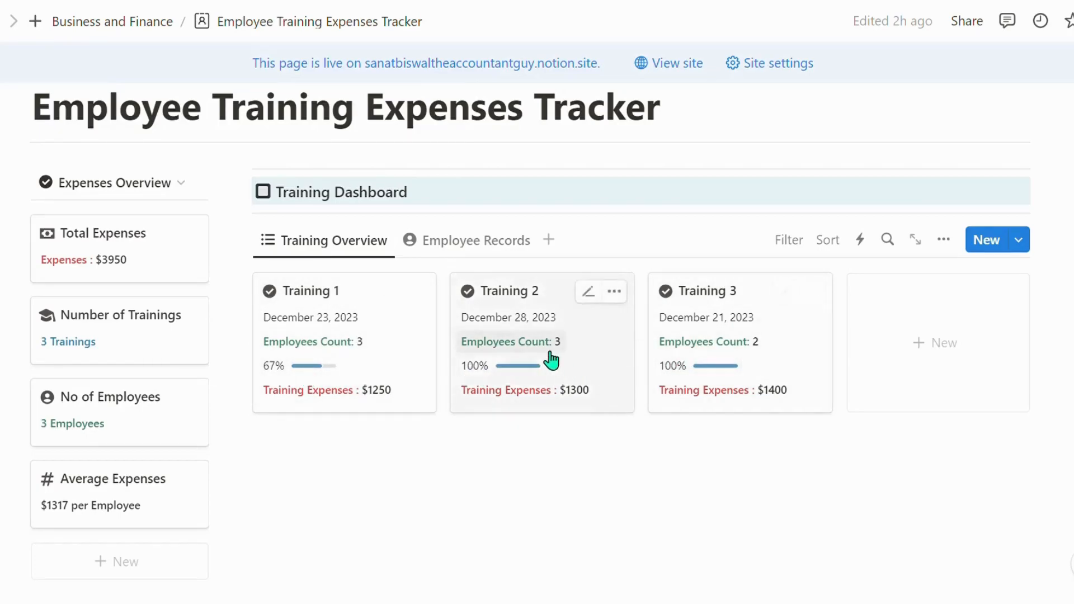
scroll(417, 363, down, 1)
scroll(417, 363, down, 1)
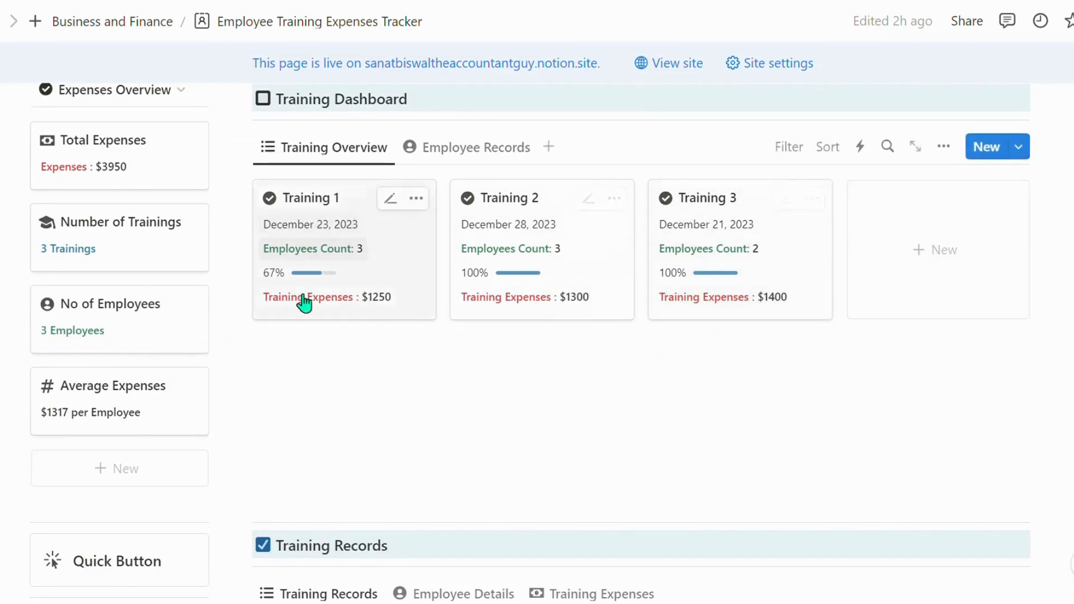
scroll(669, 299, down, 6)
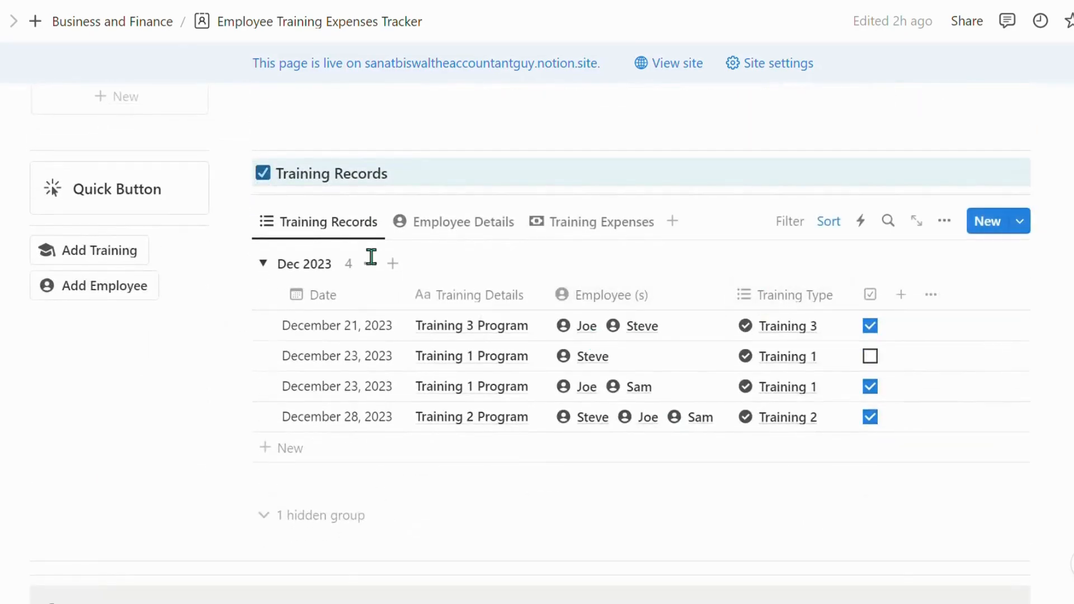
click(456, 230)
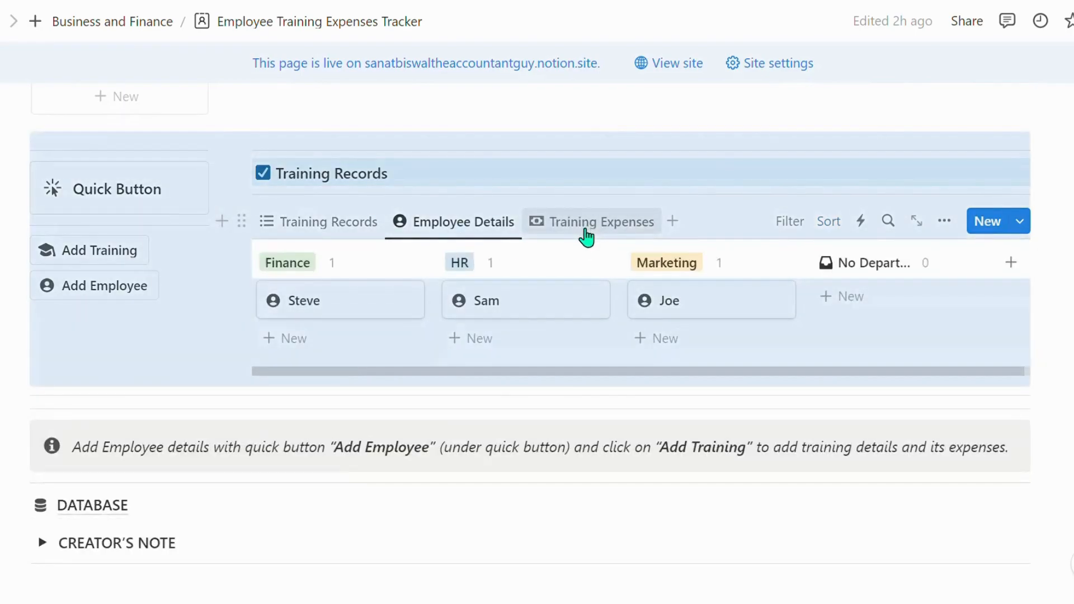
click(584, 227)
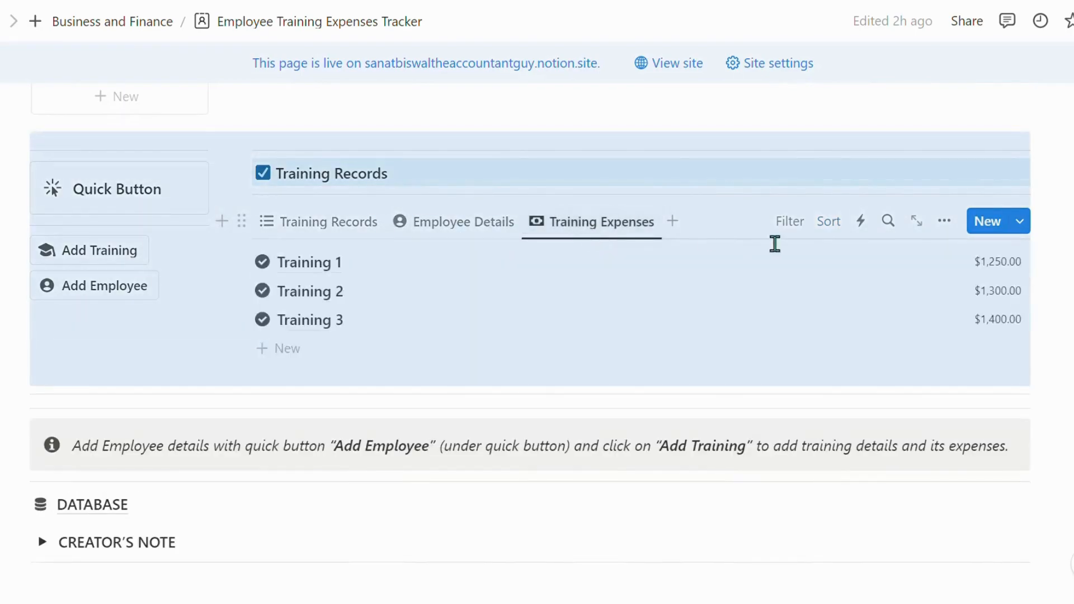
Return to the Training Dashboard and show its Employee Records view
scroll(935, 257, up, 5)
scroll(935, 256, up, 3)
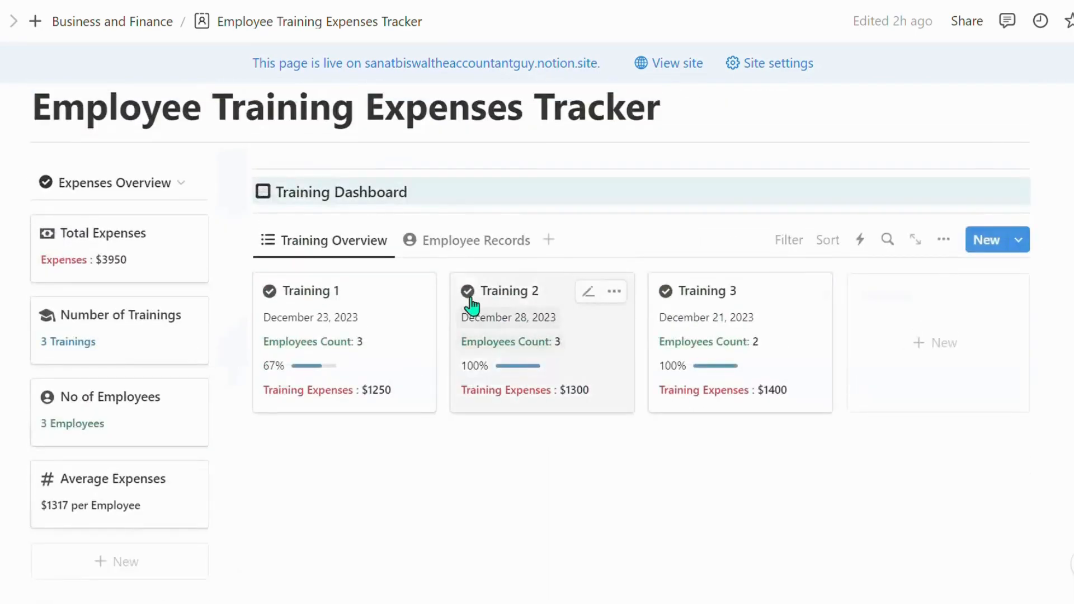
click(467, 246)
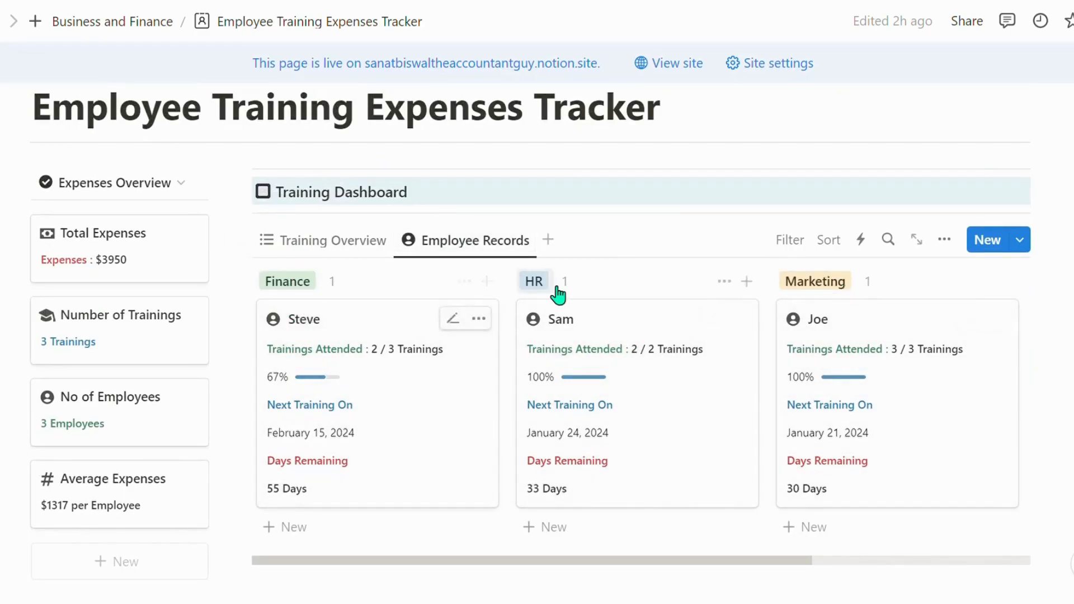
Try to rename the Finance group of the Employee Records board as asdasd
click(311, 286)
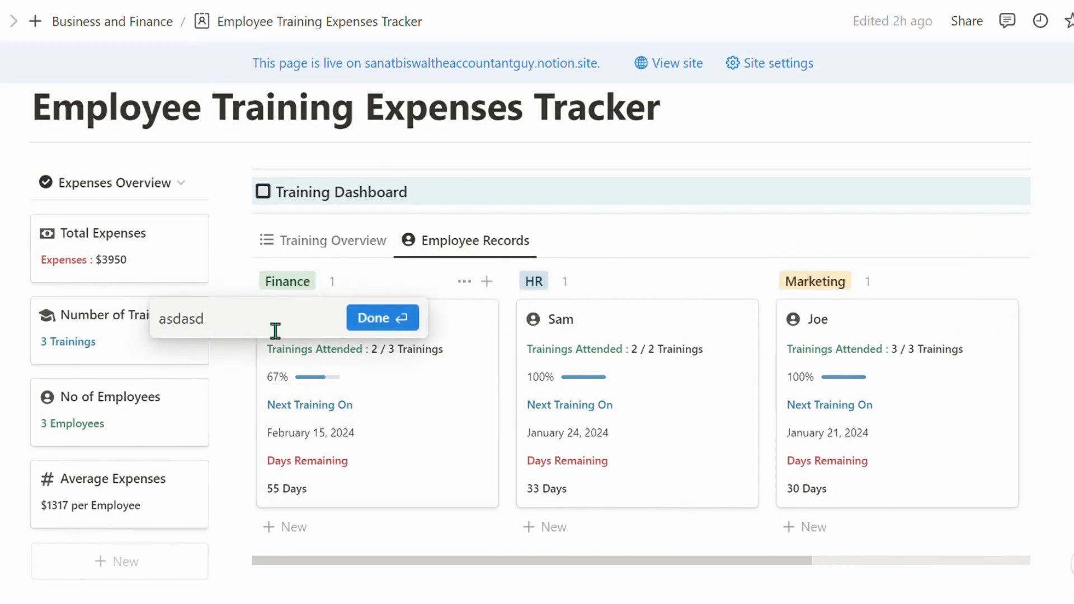
key(Return)
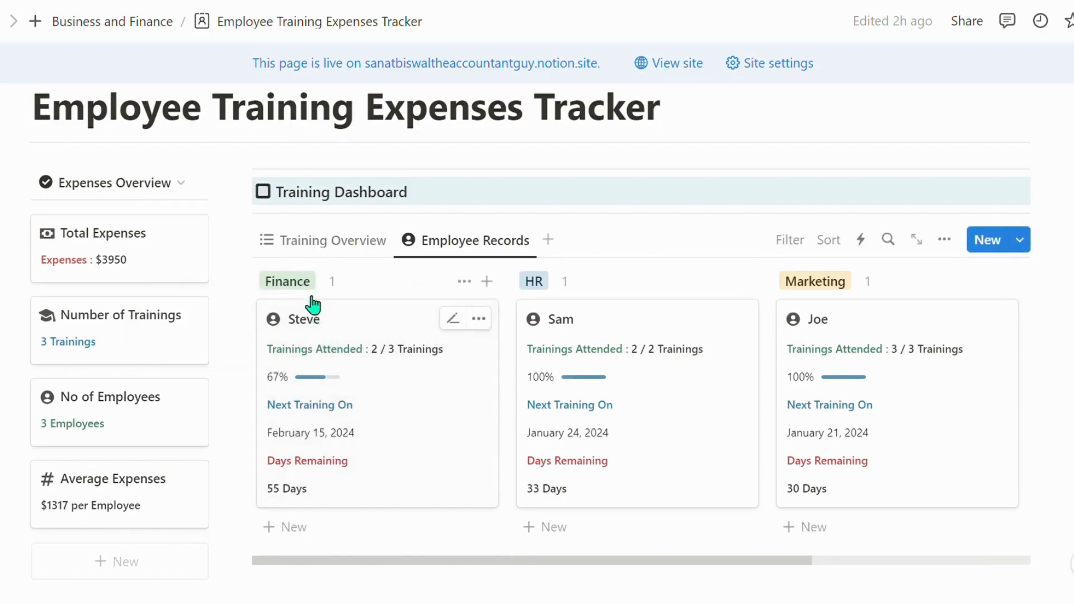
Move the employee card from the Finance group to the No Department Division group on the Employee Records board
drag(494, 576, 741, 563)
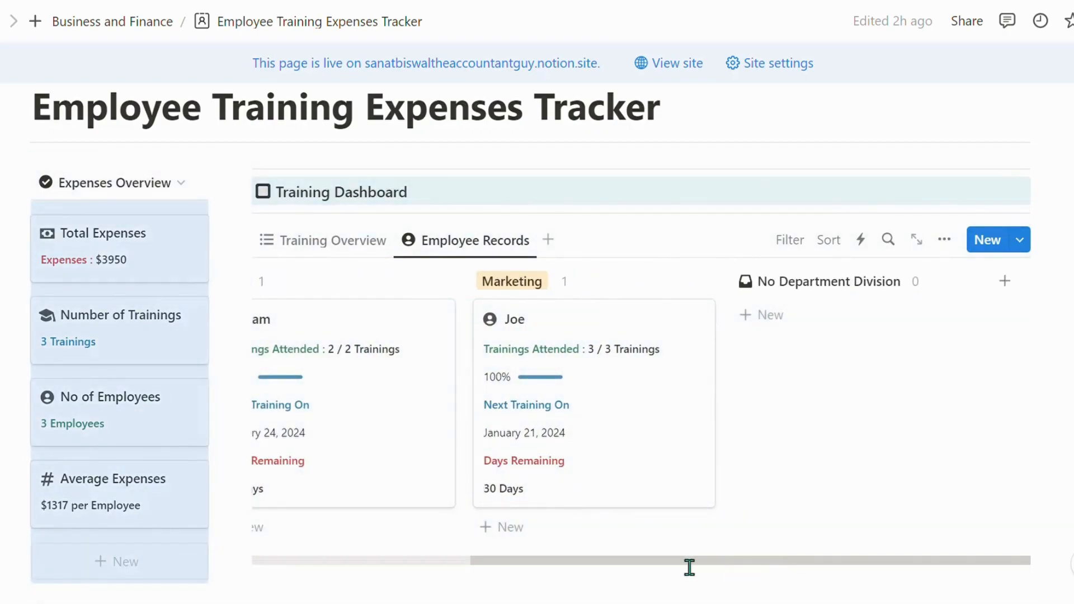
click(1005, 281)
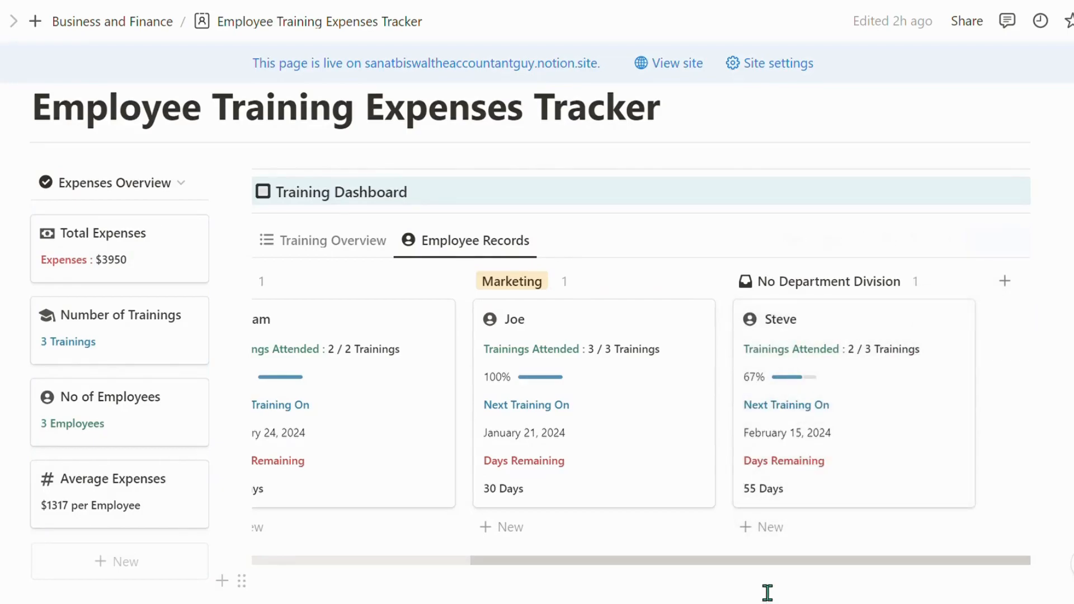
drag(764, 562, 683, 574)
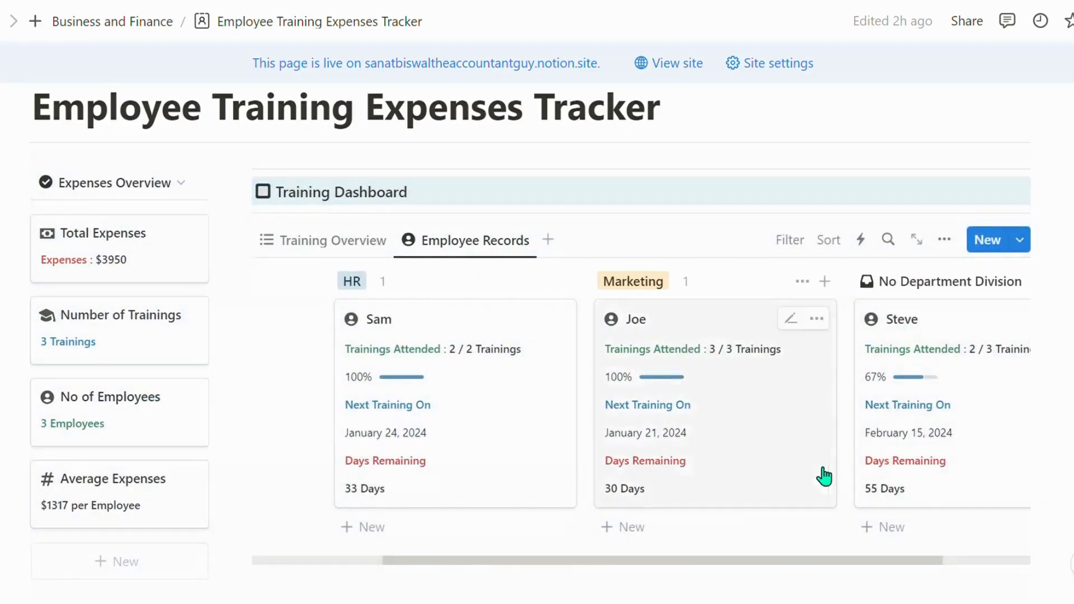
scroll(789, 474, down, 3)
drag(652, 385, 475, 378)
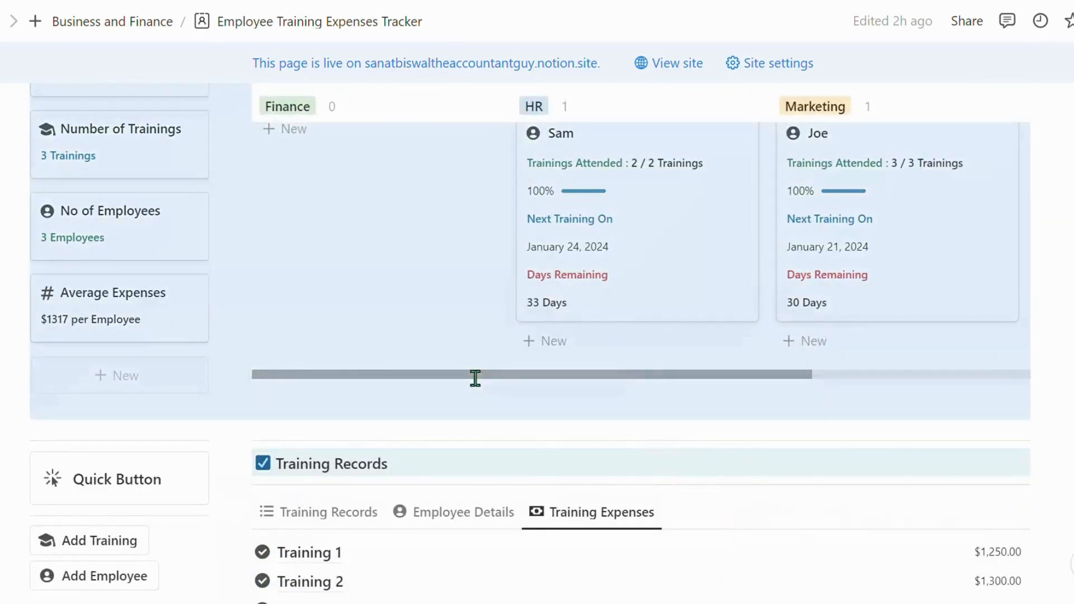
Move the employee card from the No Department Division group back to the Finance group
scroll(580, 320, up, 1)
scroll(580, 320, up, 2)
drag(639, 579, 861, 560)
drag(923, 335, 427, 319)
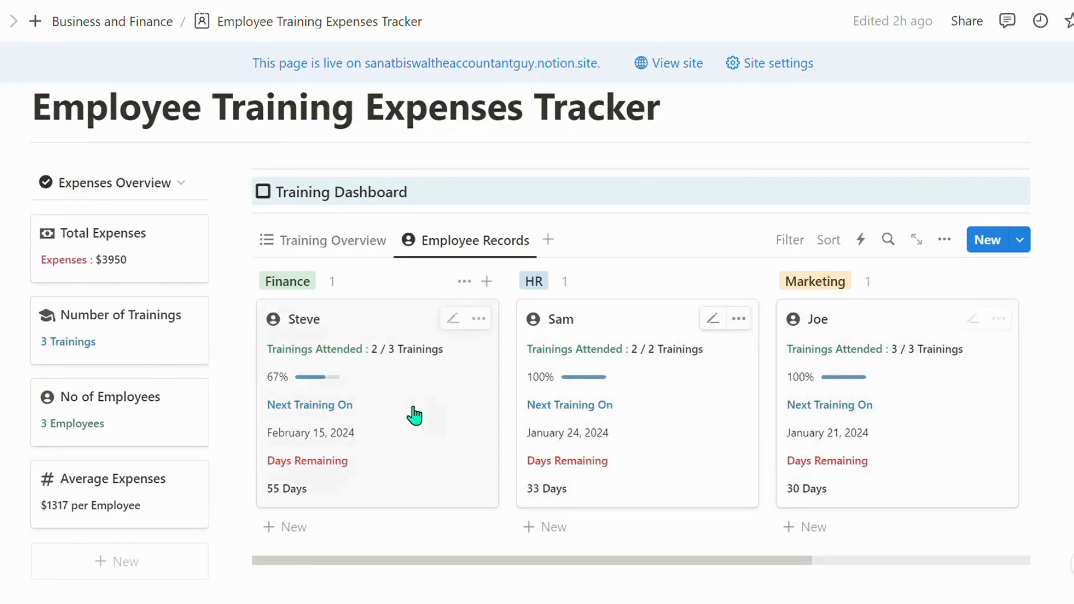
Open the Finance employee's next training date, browse the calendar to March 2024 and back, and close it without choosing a date
click(317, 442)
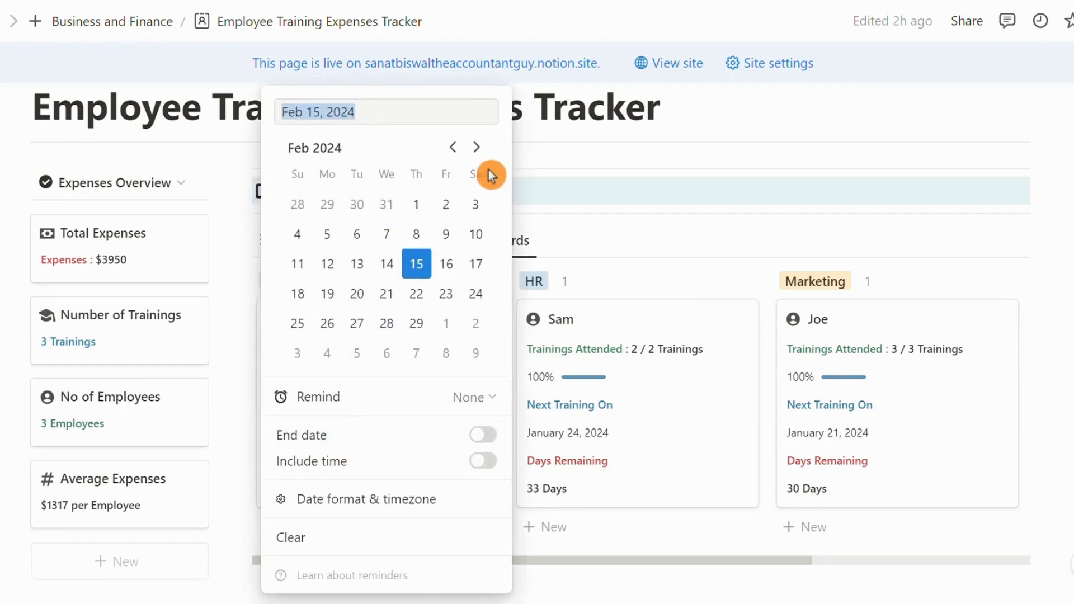
click(479, 148)
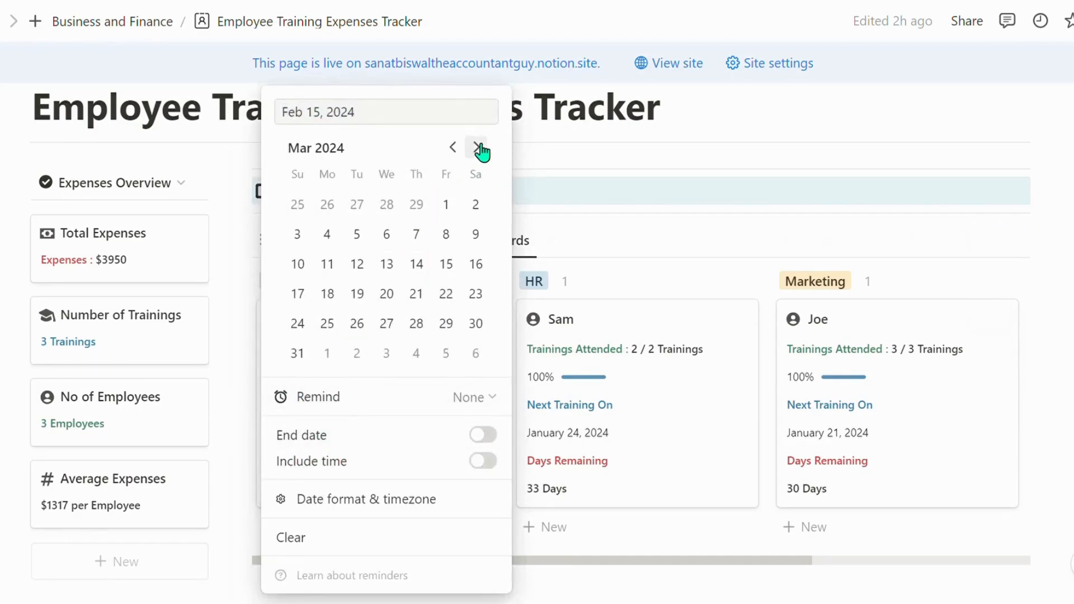
click(451, 156)
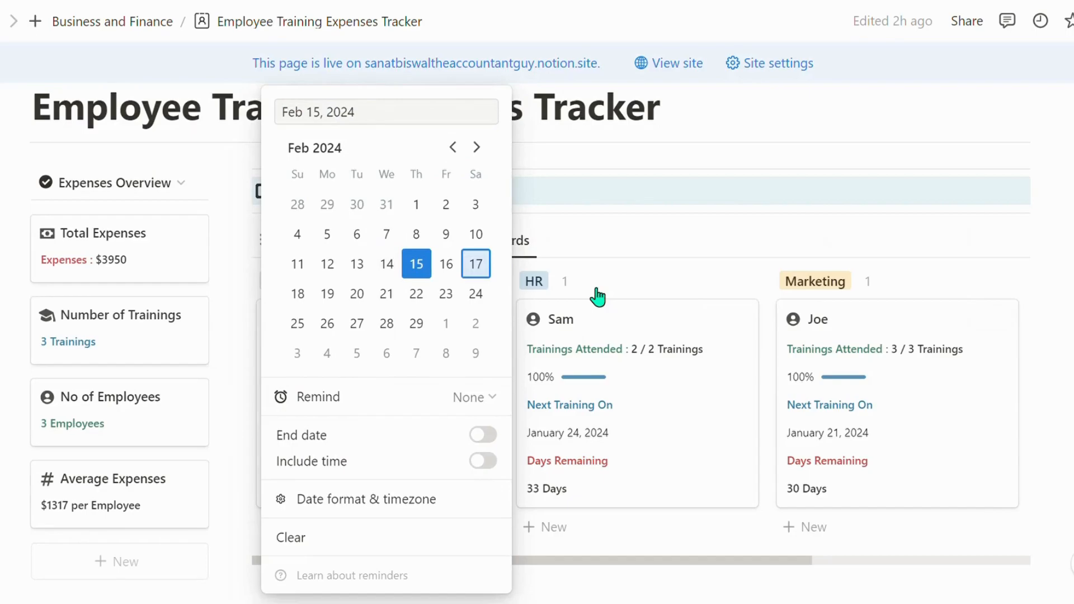
click(776, 370)
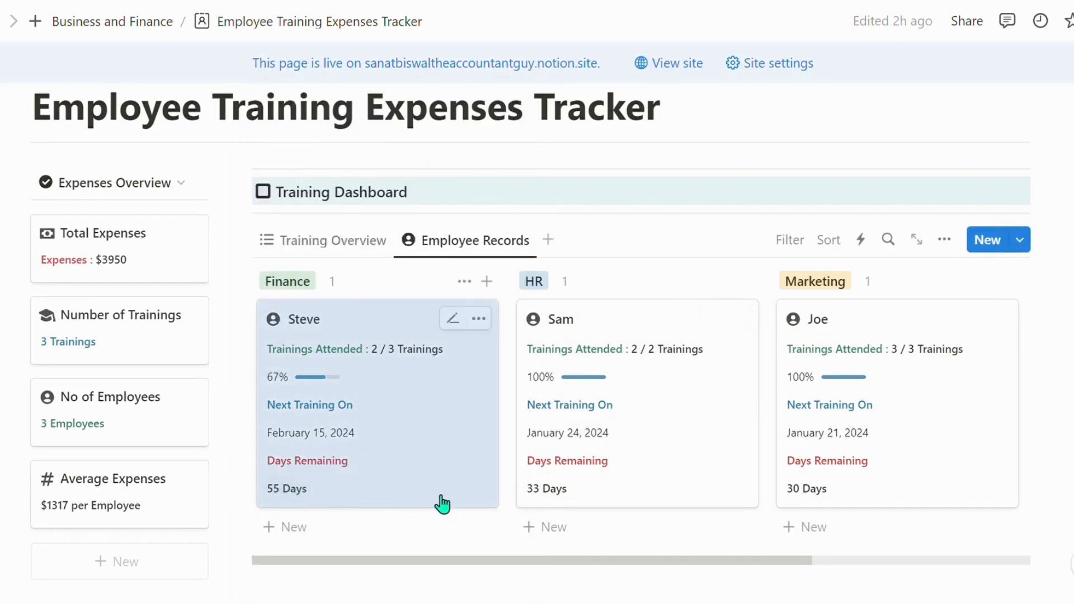
click(1060, 426)
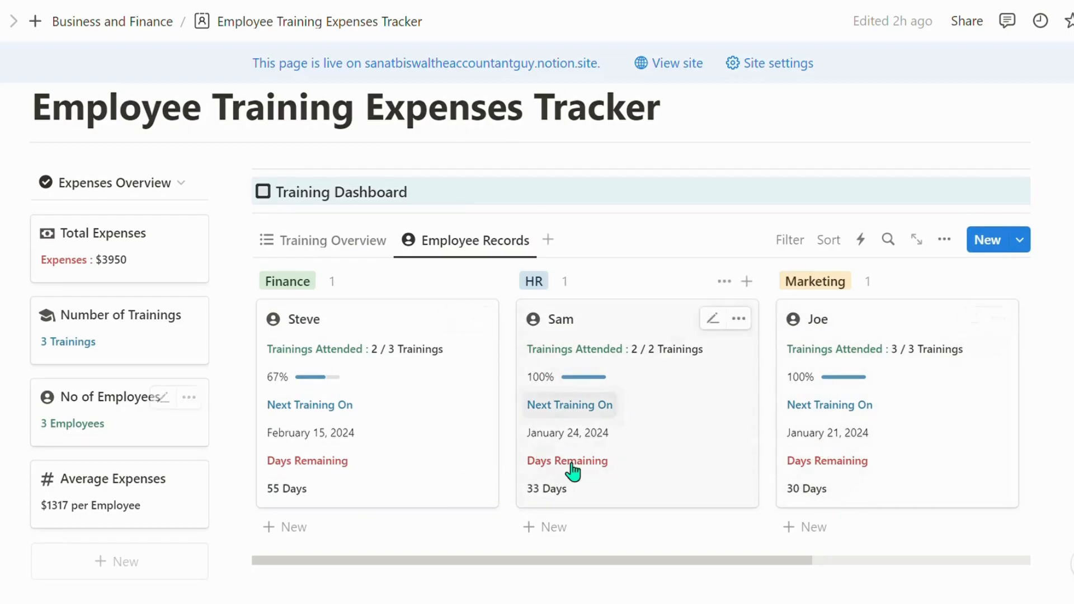
Move the Finance employee's card to the Marketing group and back to Finance
scroll(482, 461, down, 2)
scroll(460, 400, up, 2)
drag(491, 331, 925, 315)
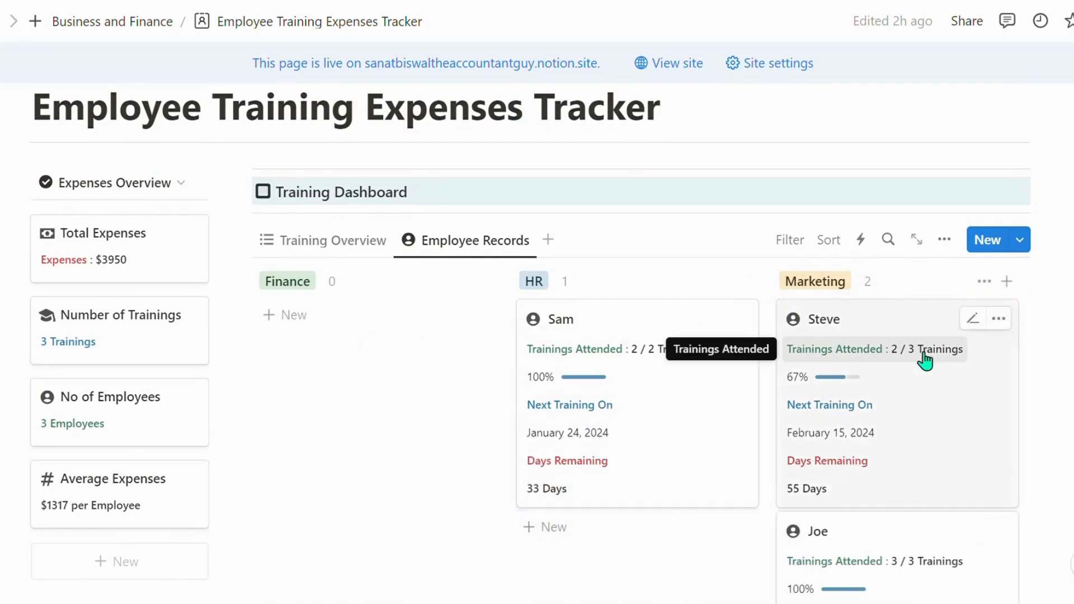
drag(1000, 330, 446, 335)
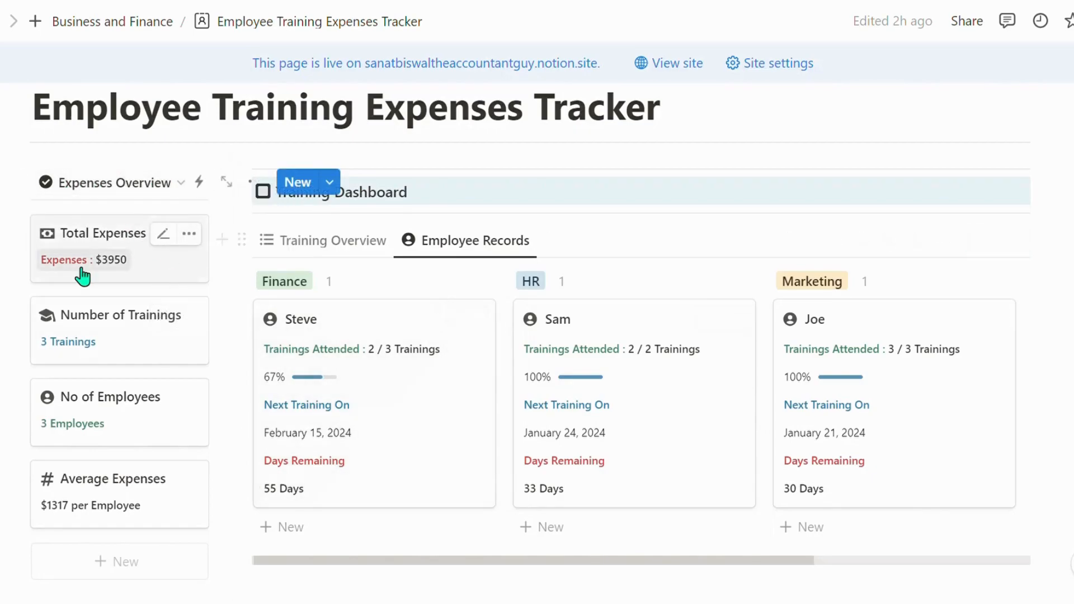
Examine the Expenses Overview cards alongside the dashboard's Training Overview and Employee Records views
click(366, 244)
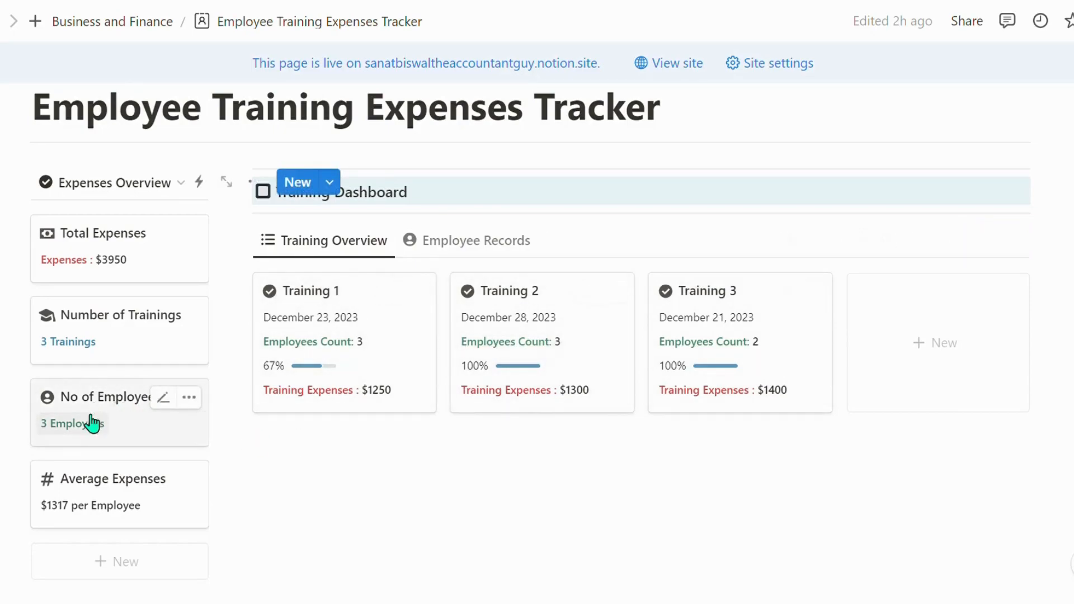
click(426, 240)
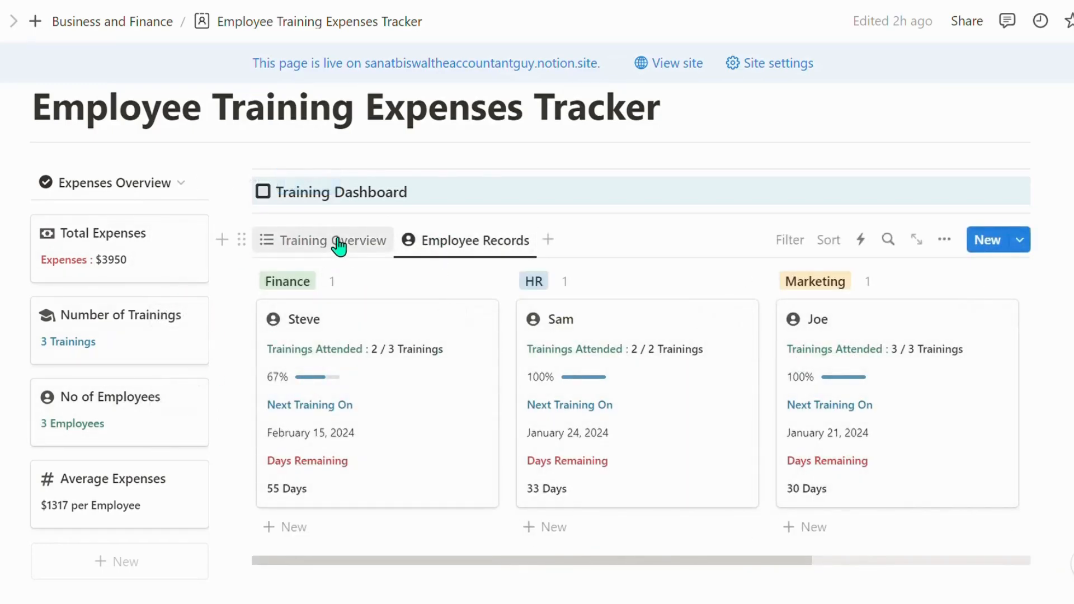
scroll(135, 447, down, 2)
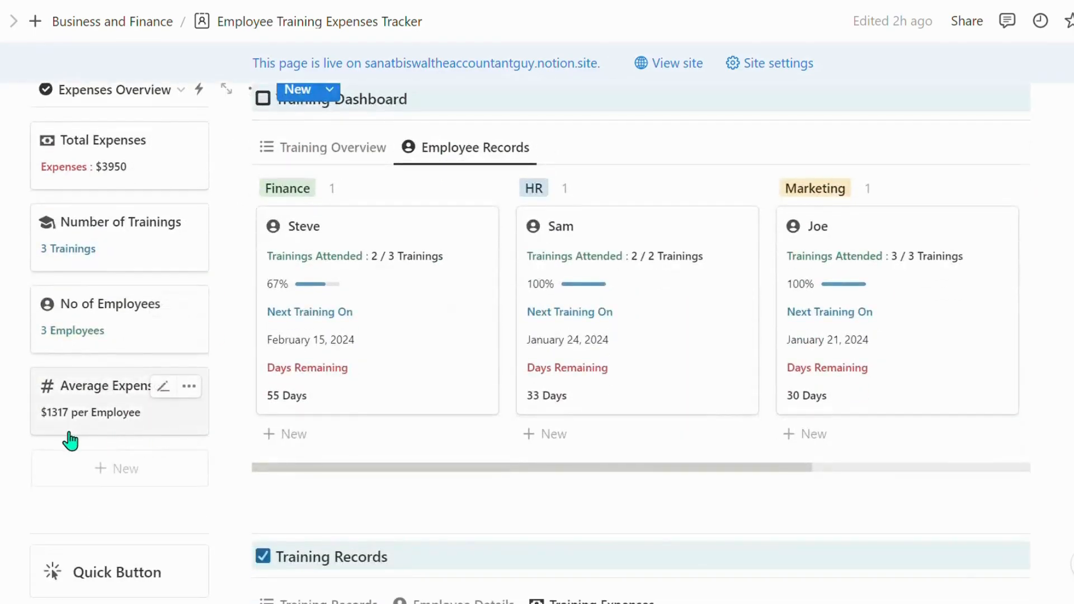
scroll(113, 422, up, 2)
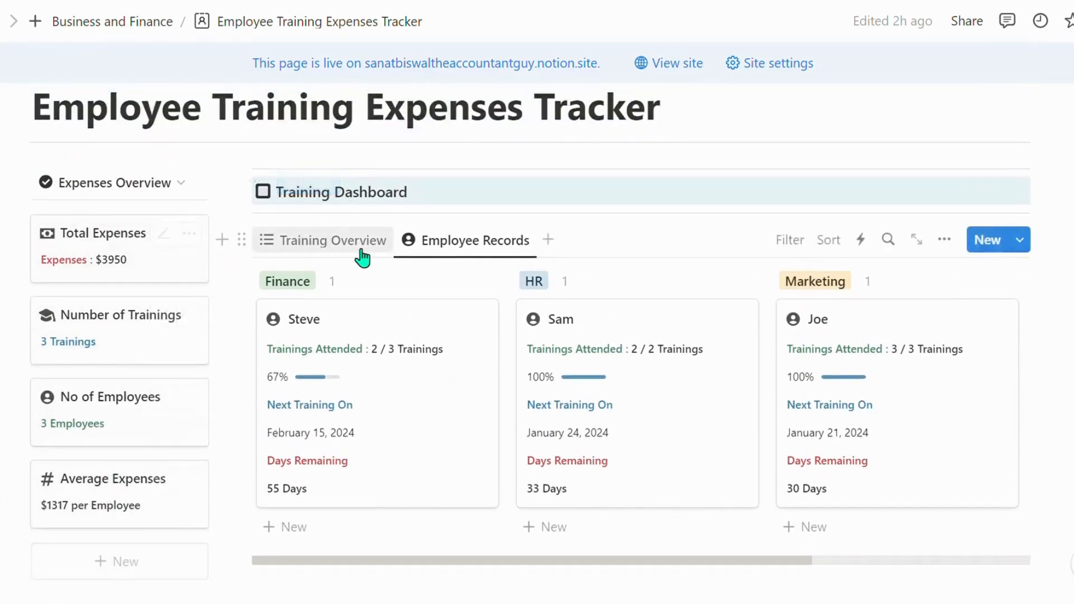
scroll(369, 268, down, 4)
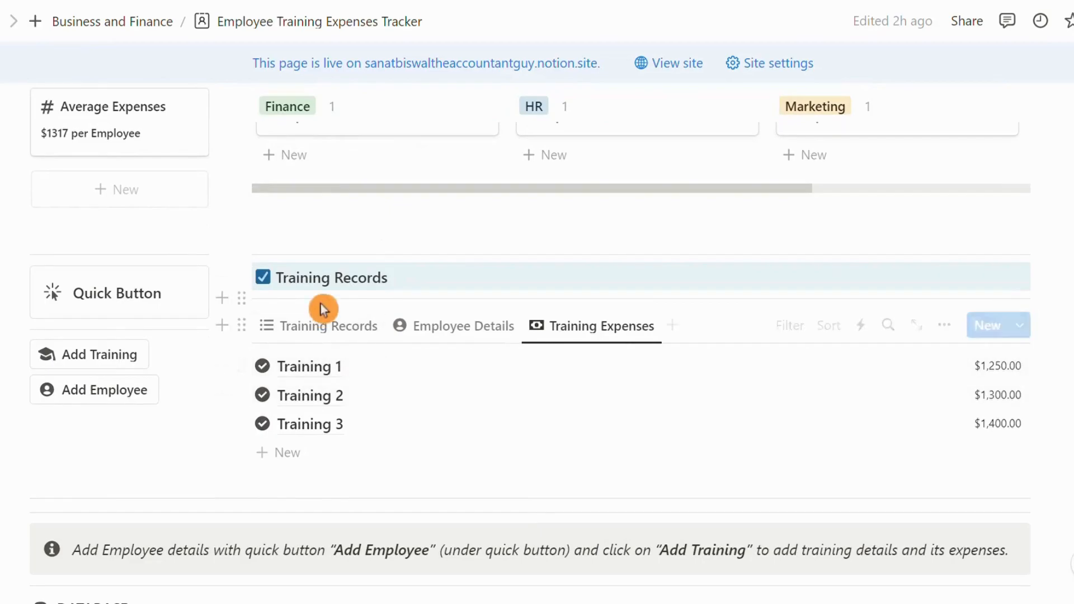
scroll(492, 342, up, 6)
scroll(494, 347, down, 6)
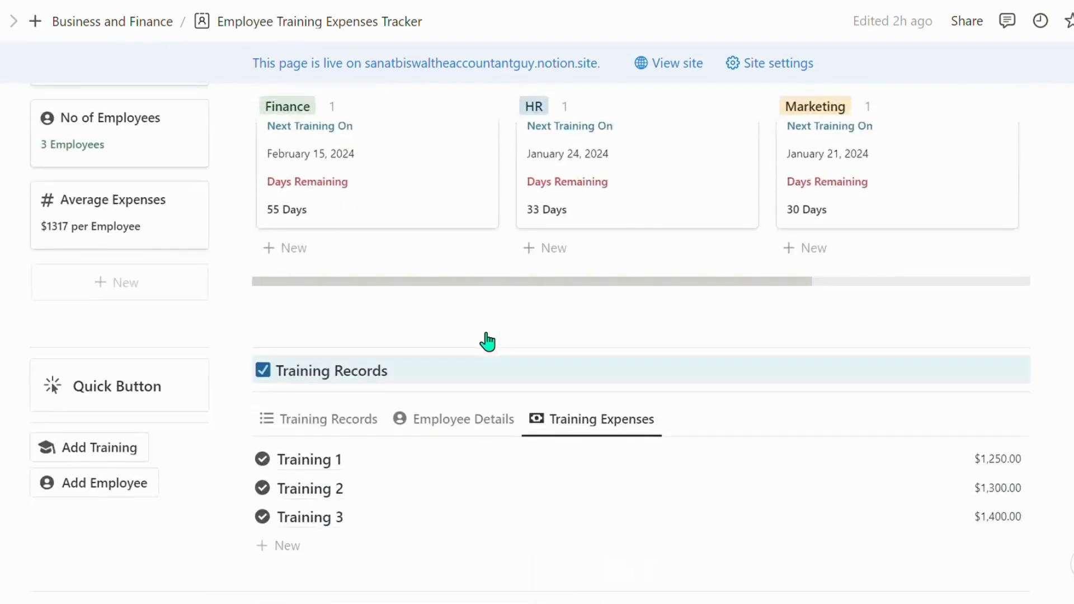
Review the Training Records list, then compare the Employee Details board with the dashboard's employee records
click(346, 333)
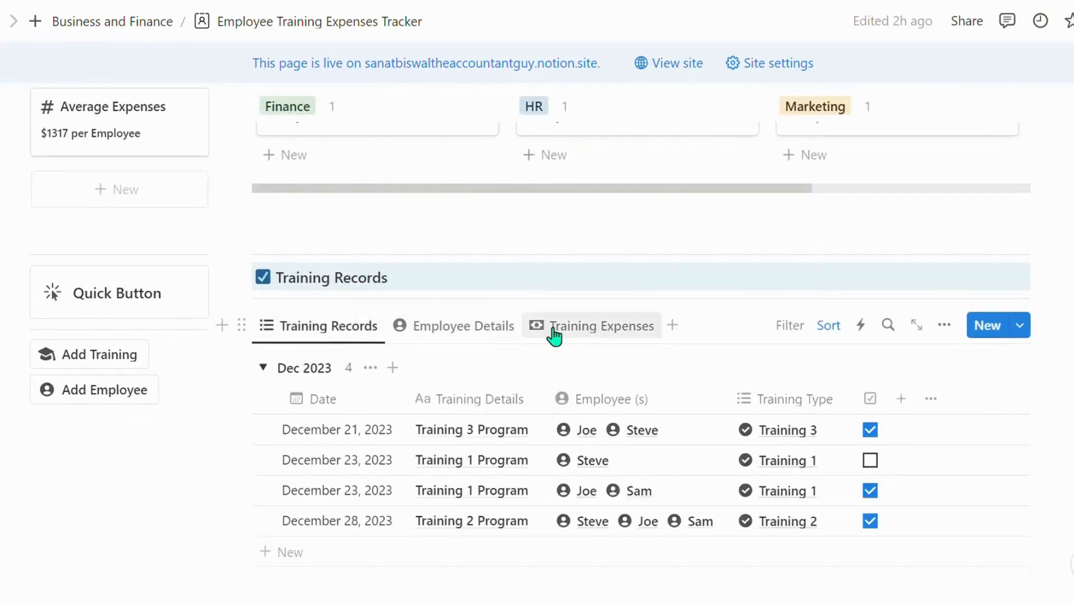
click(480, 337)
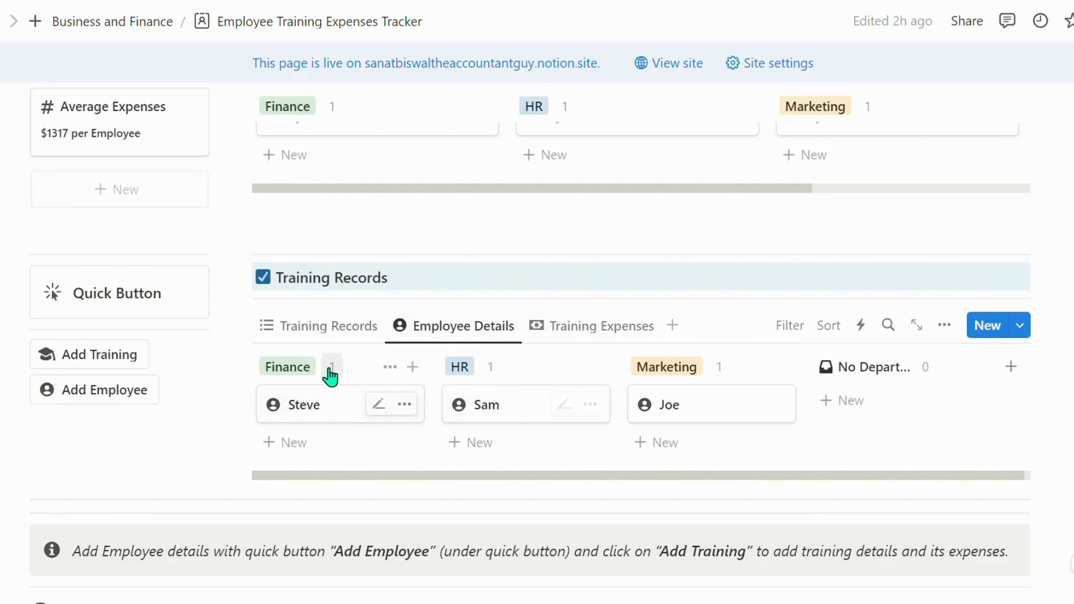
scroll(554, 380, up, 8)
scroll(539, 354, down, 6)
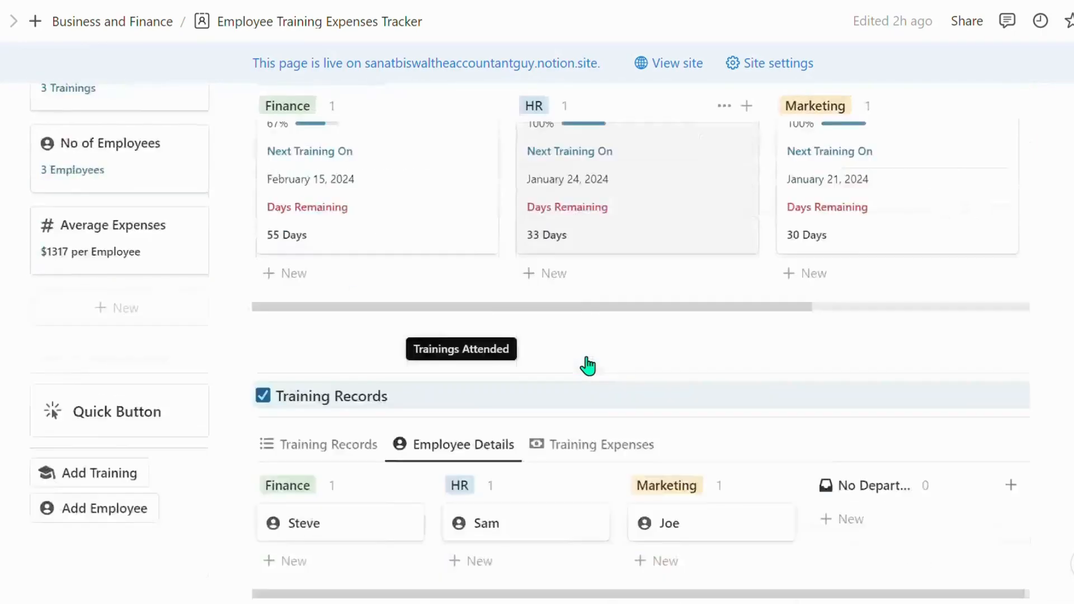
scroll(579, 401, down, 2)
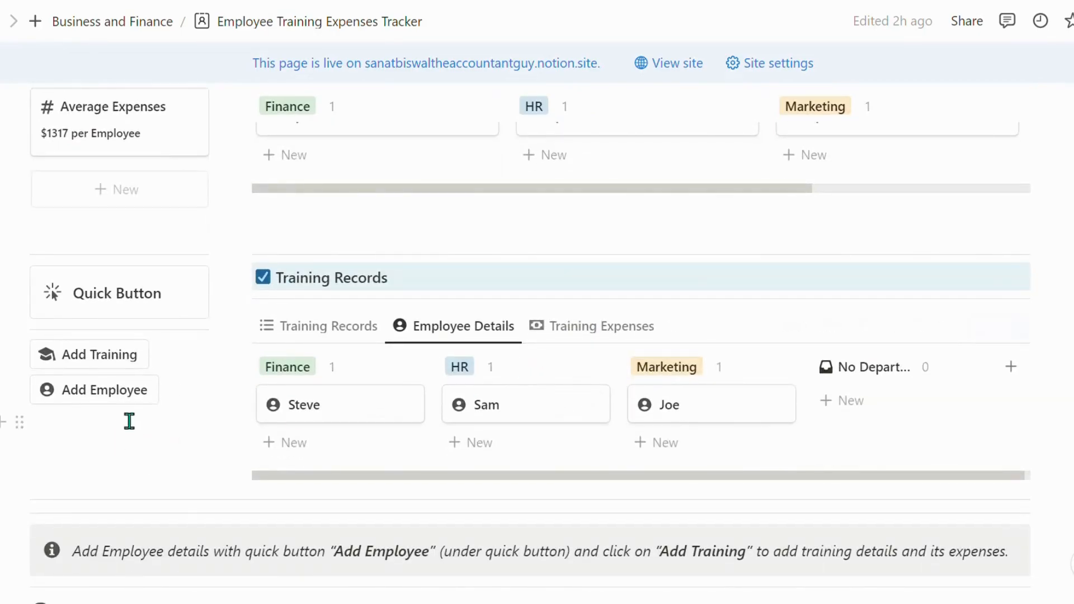
Add a new employee entry and move its card from No Department Division to the Finance group
click(107, 390)
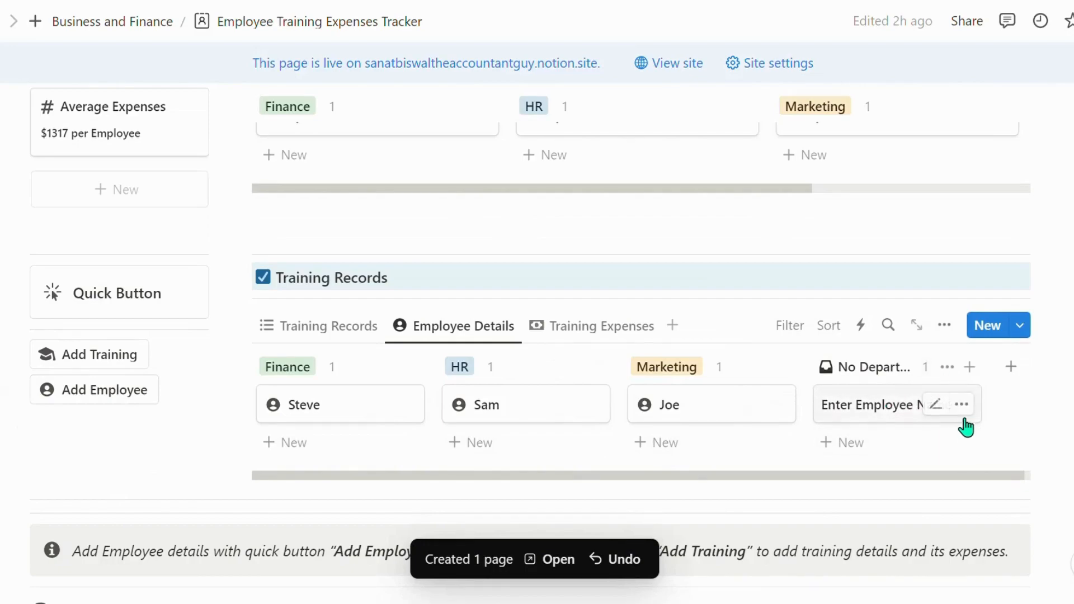
drag(969, 418, 430, 442)
scroll(436, 445, up, 4)
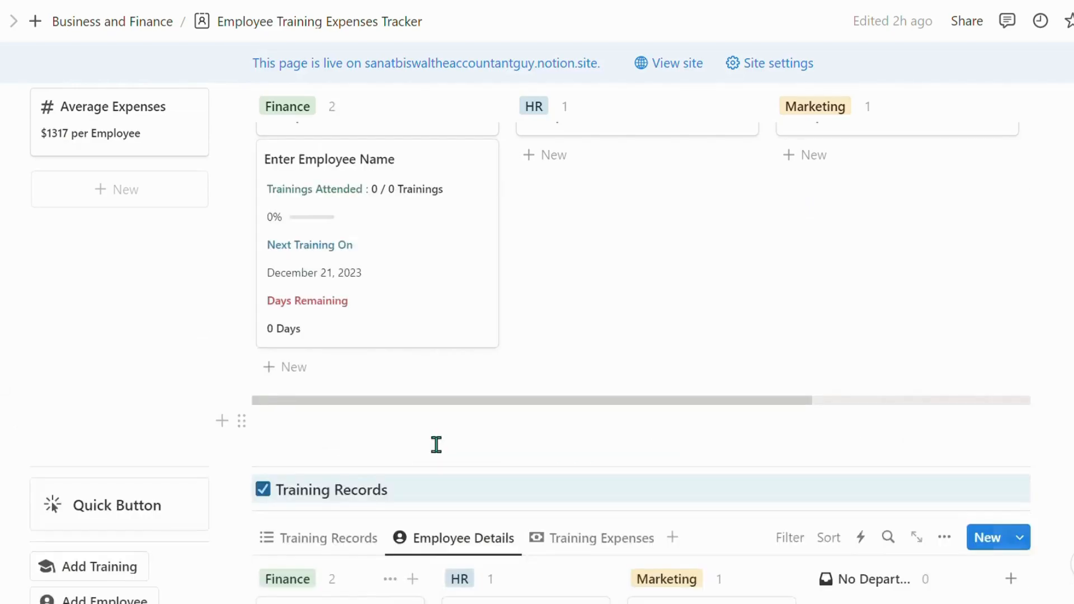
Rename the new Finance card to "Employee Name" in the Employee Details board, then delete that card
scroll(436, 443, down, 5)
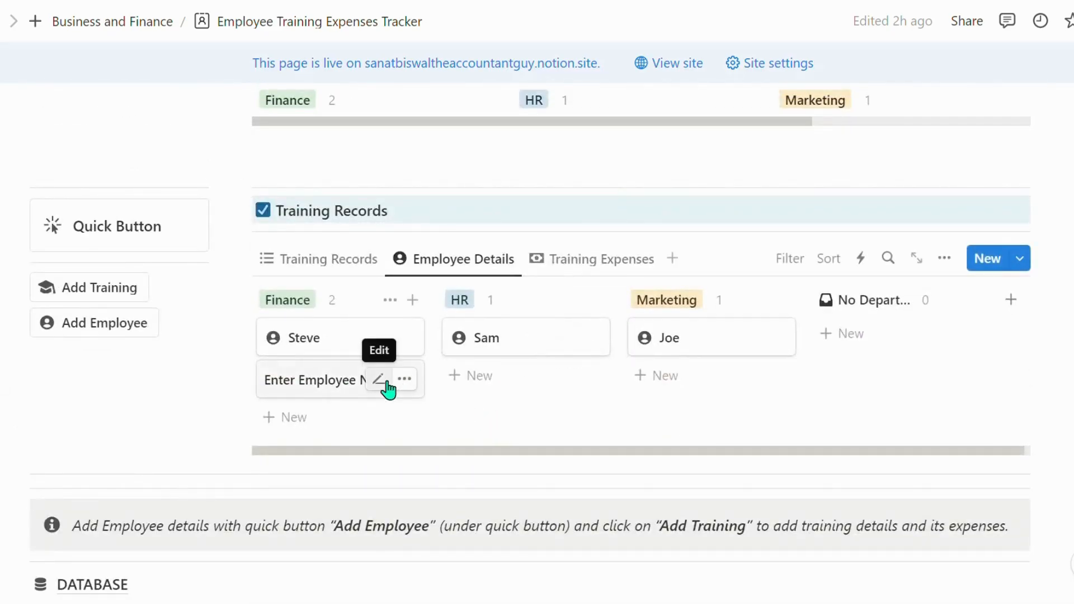
click(386, 383)
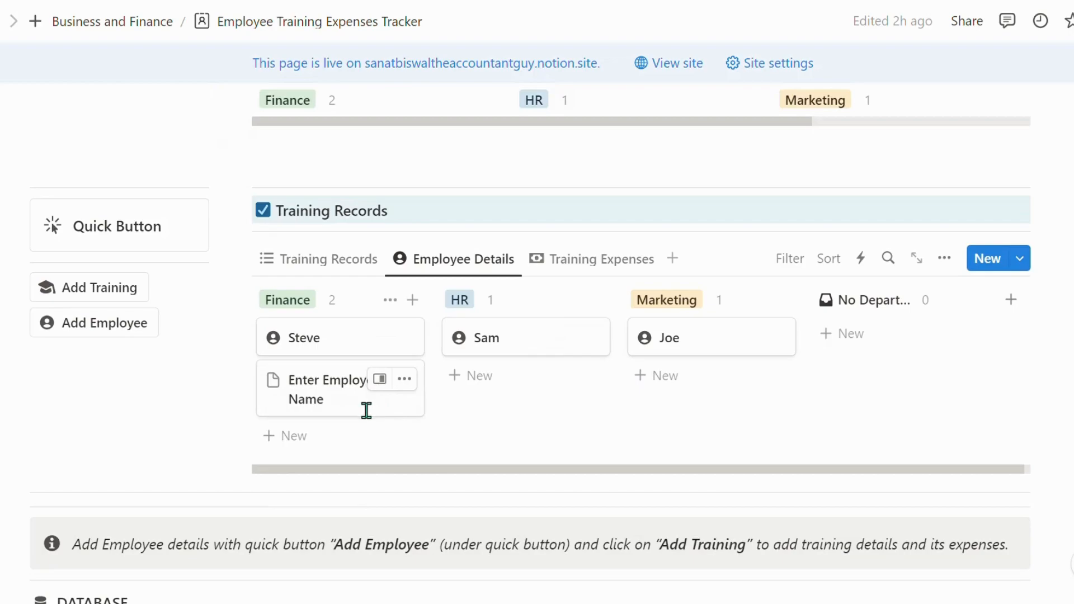
key(ctrl+a)
text(E)
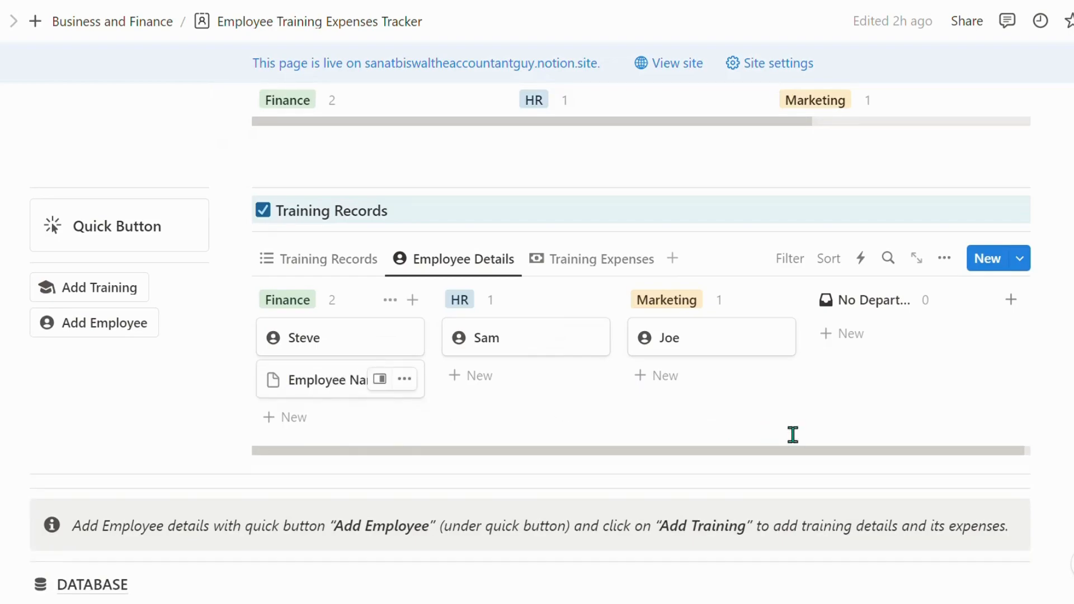
key(Return)
click(413, 381)
click(501, 235)
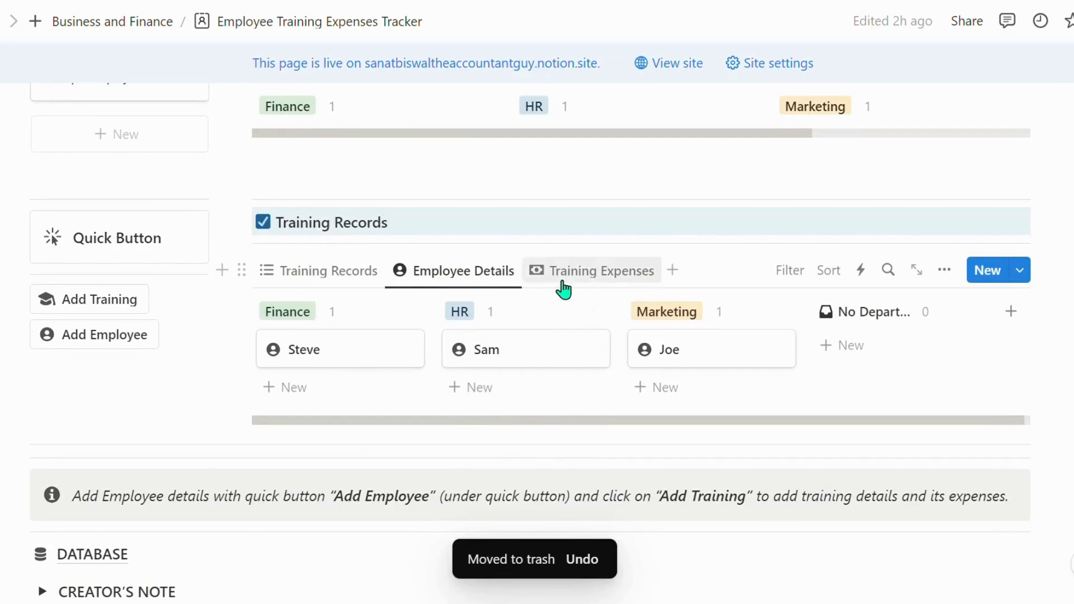
Show the Training Records list and open the DB_EmployeeTraining_Details database linked from the Training 3 Program record's employees
click(348, 273)
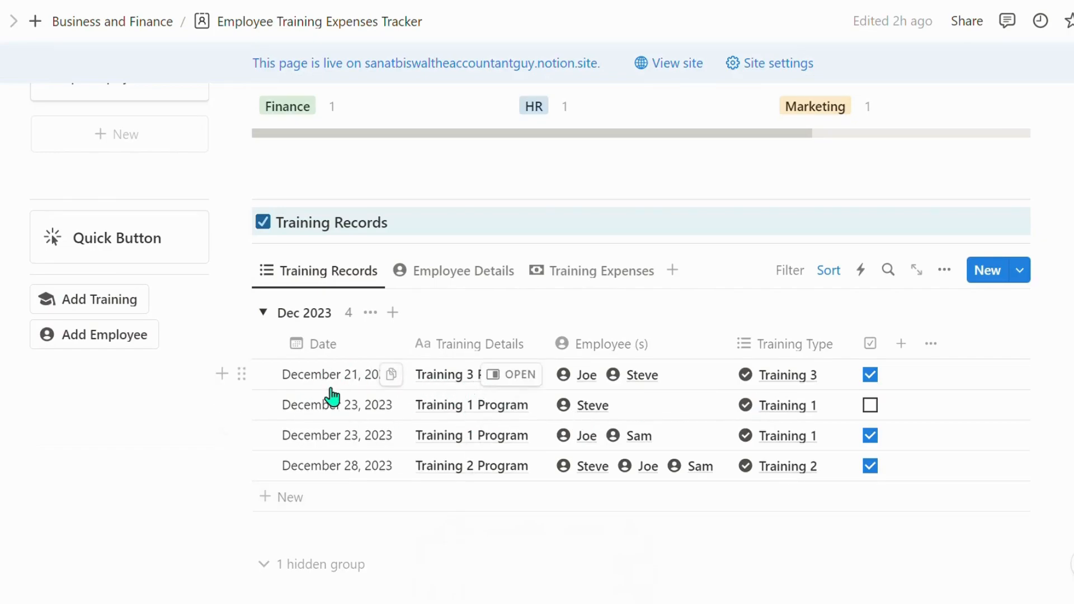
click(453, 386)
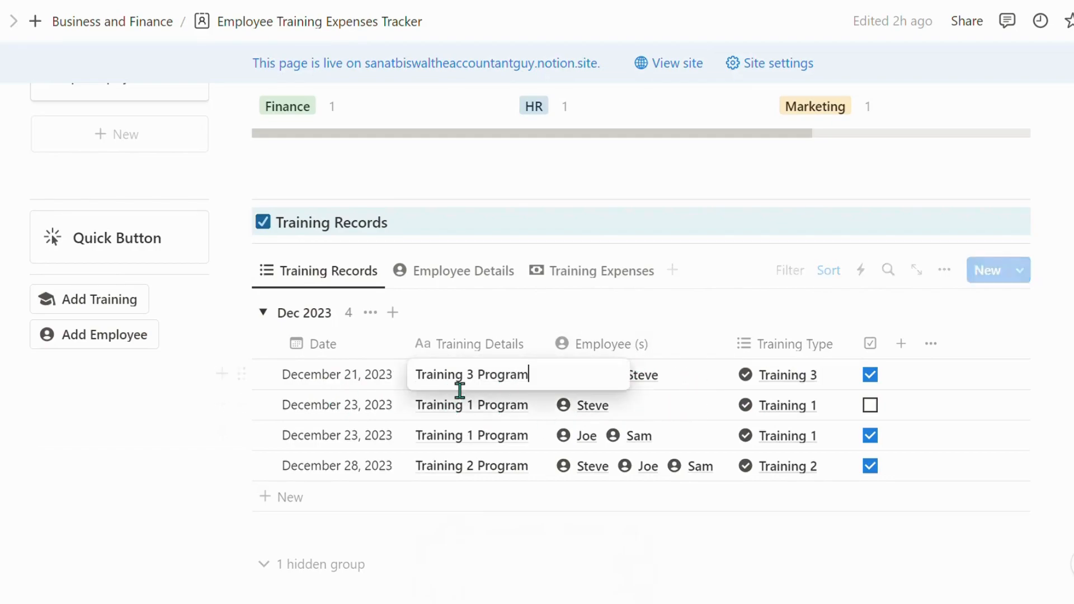
click(459, 411)
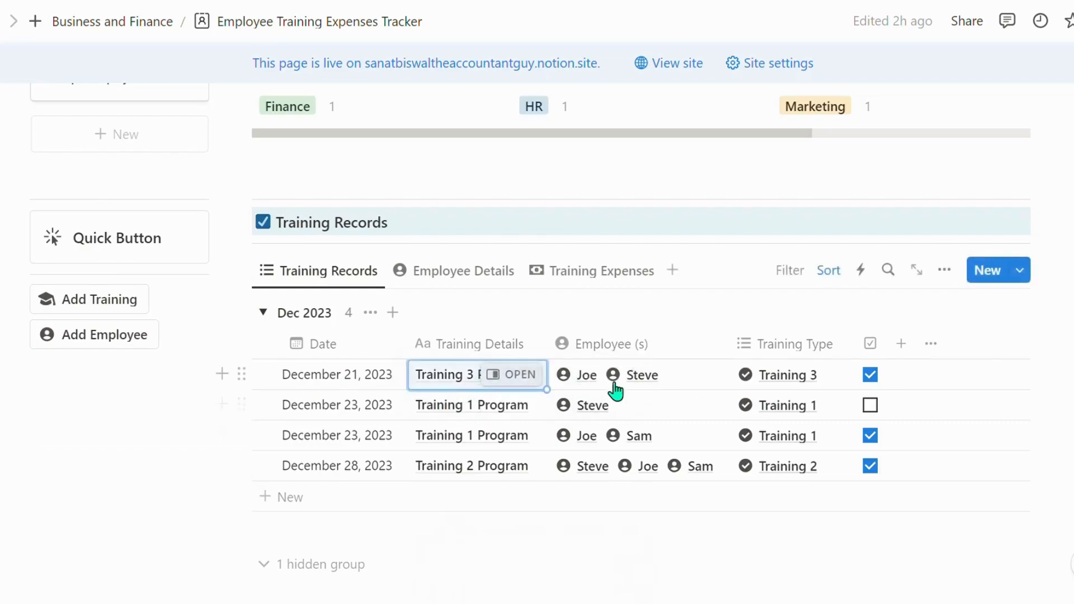
click(651, 381)
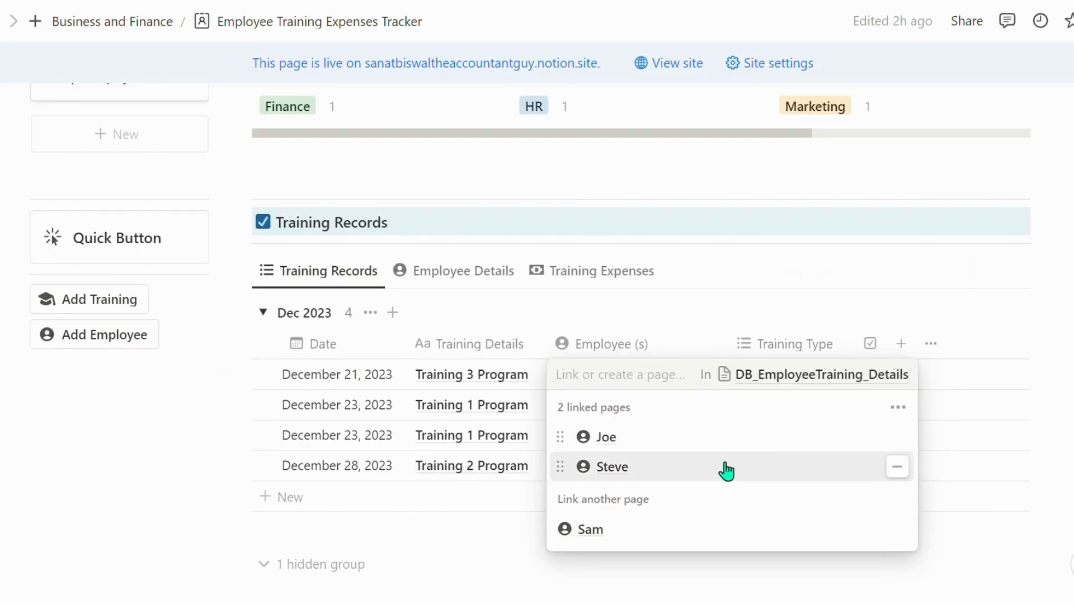
click(793, 375)
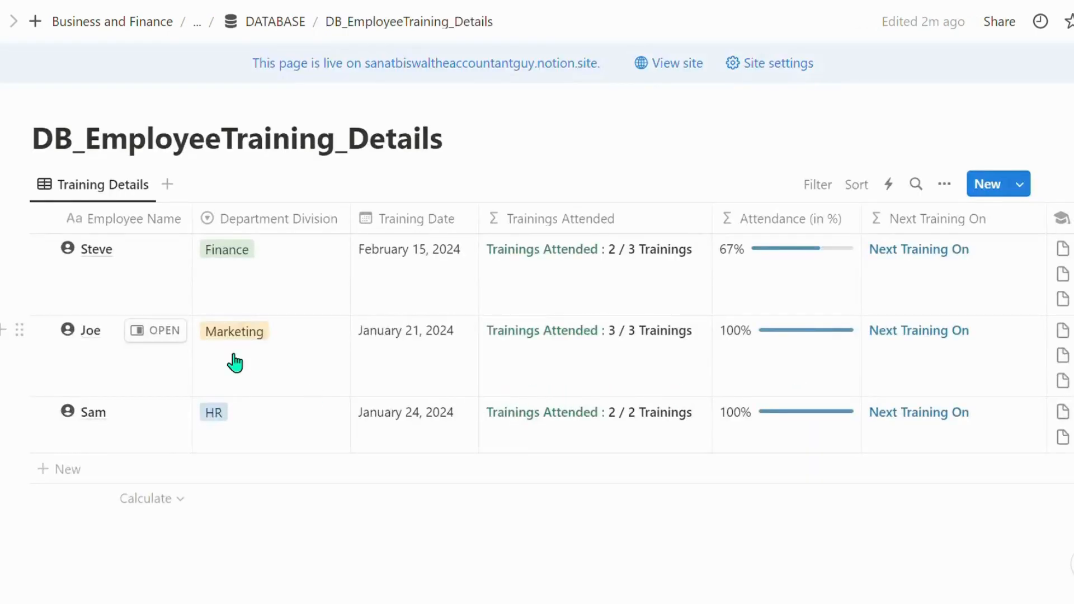
click(125, 267)
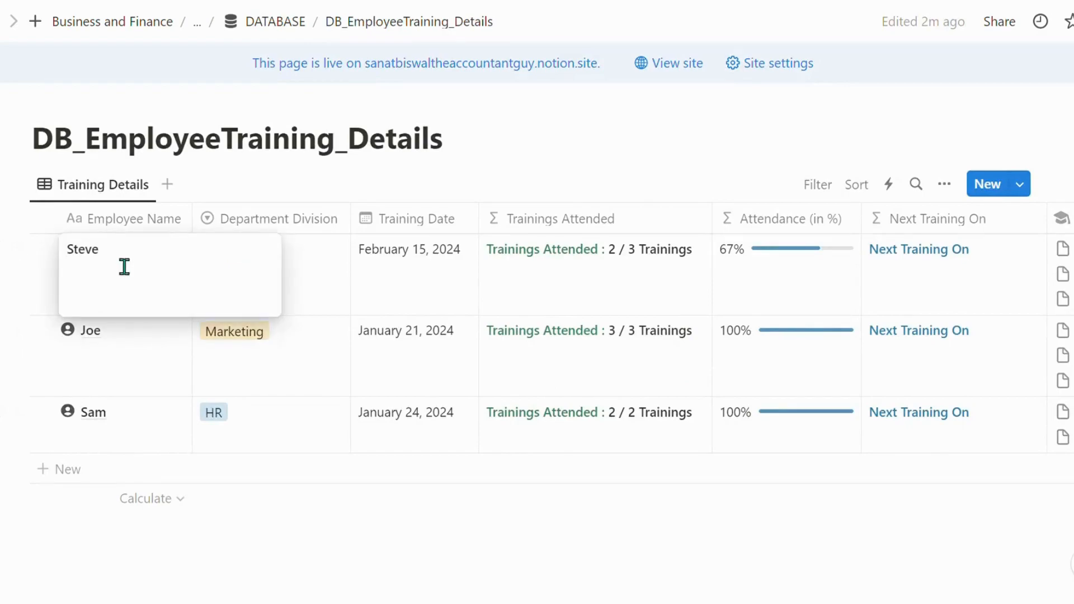
key(Escape)
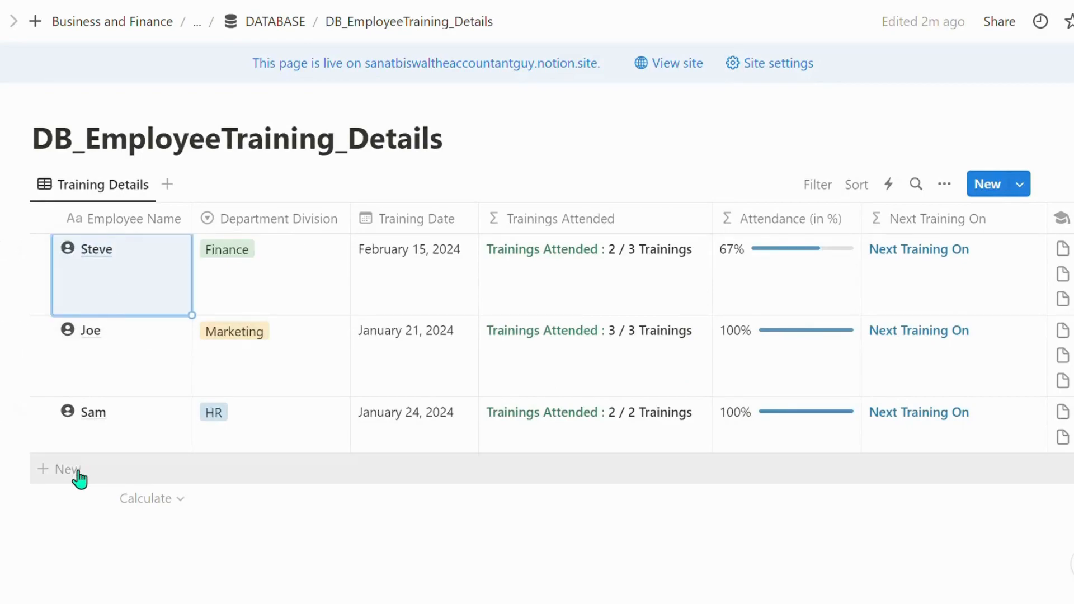
Return to the tracker page and open the DB_EmployeeTraining_TrainingCategories database linked from the Training 3 Program record's training type
click(207, 28)
click(208, 55)
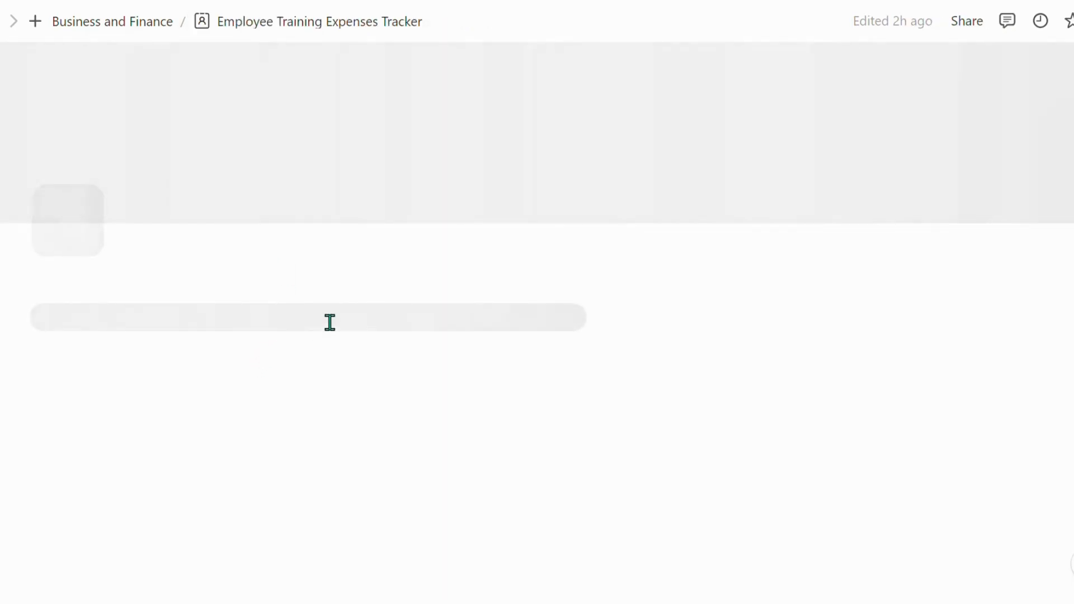
scroll(331, 314, down, 7)
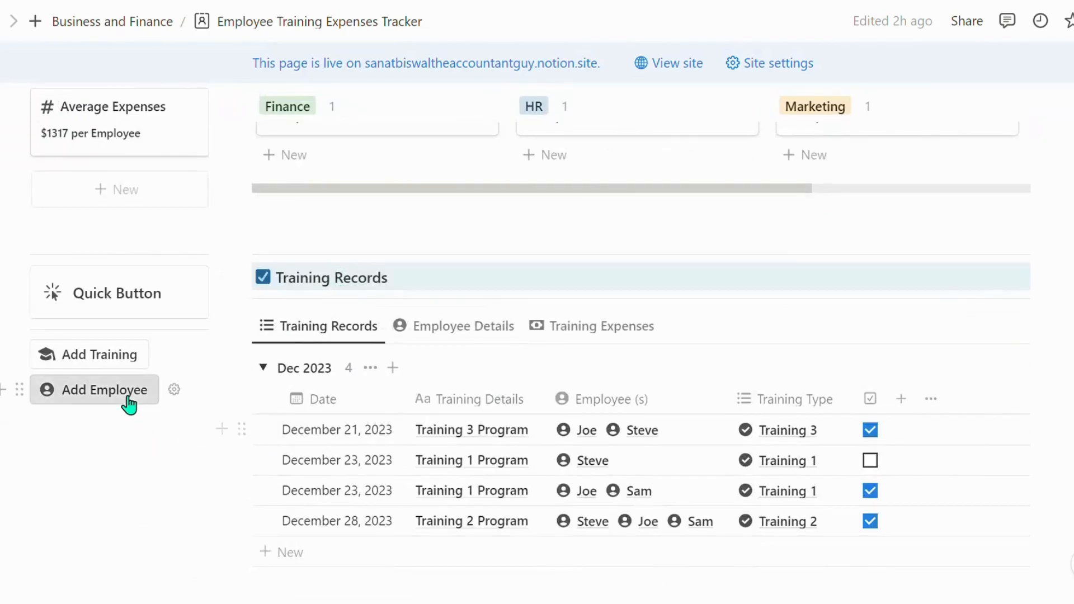
click(813, 438)
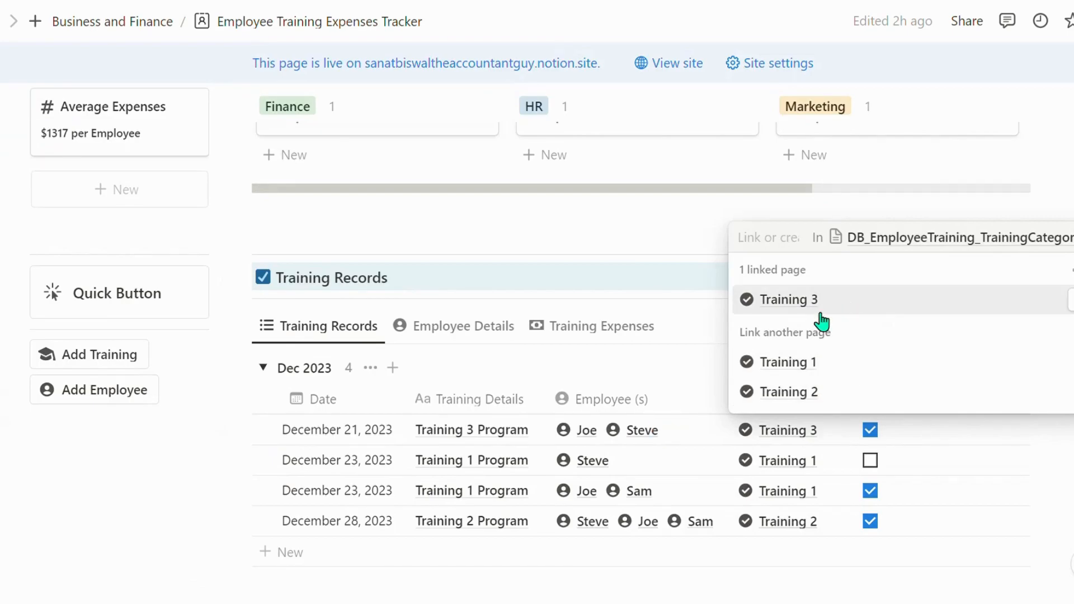
click(930, 240)
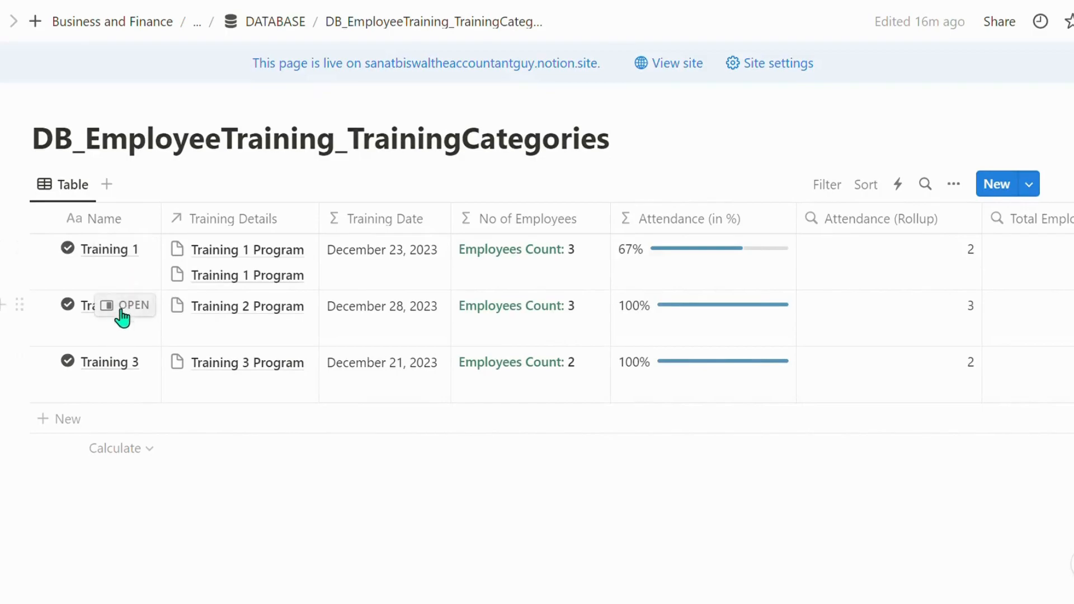
Return to the tracker page and review the training types and attendance checkboxes in the Training Records list
click(198, 23)
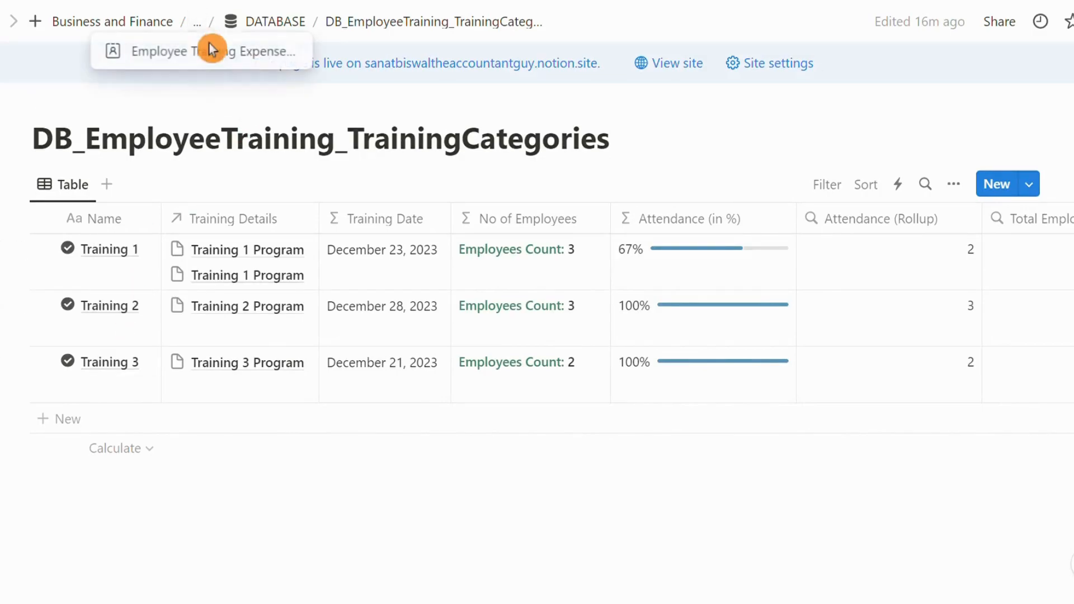
click(211, 56)
scroll(772, 438, down, 8)
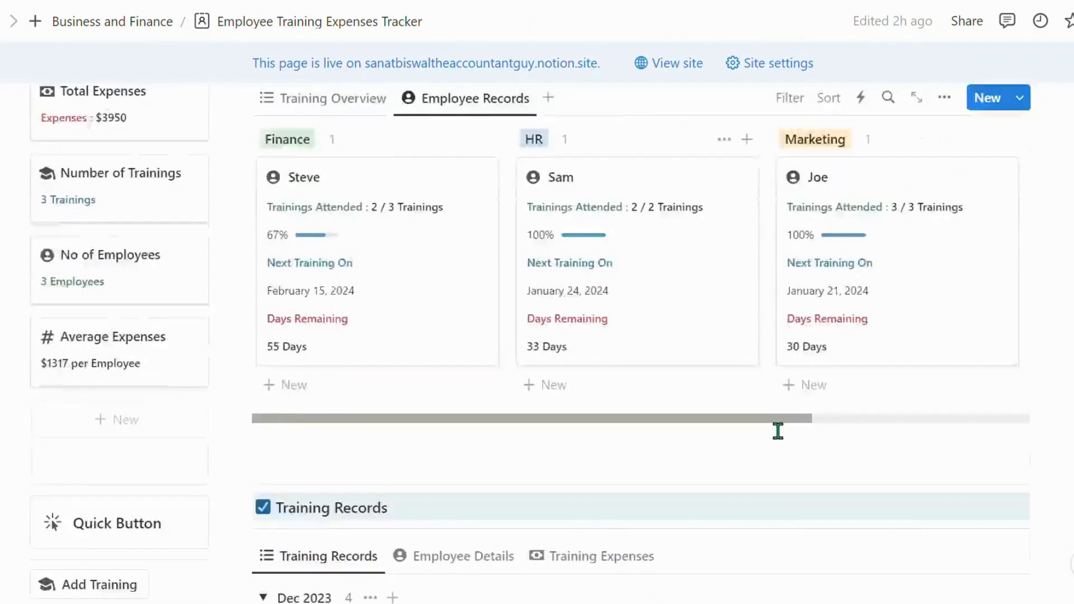
scroll(772, 428, down, 6)
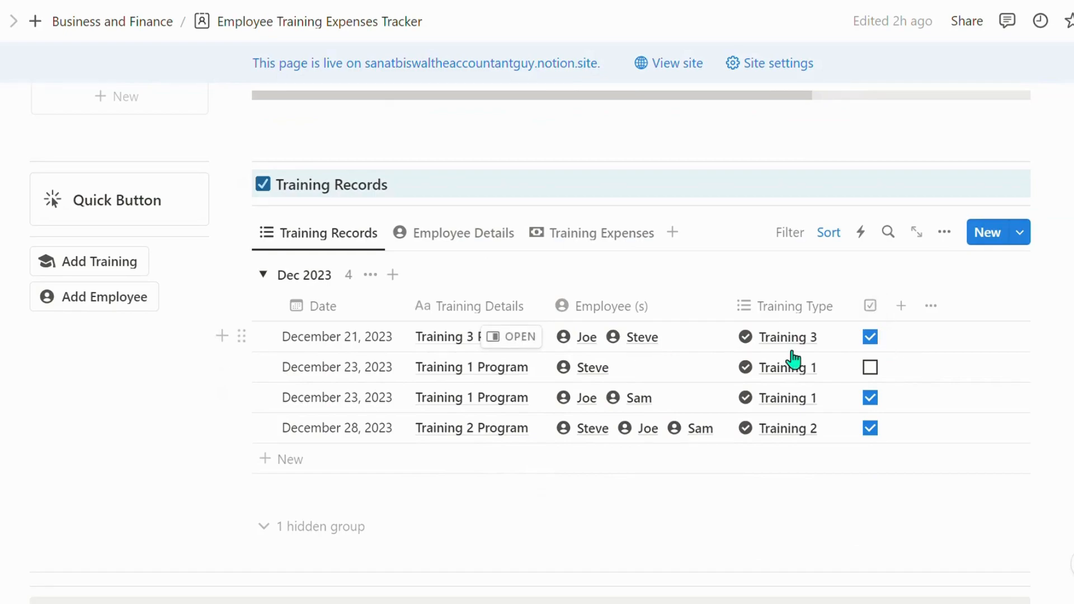
scroll(747, 437, up, 1)
scroll(752, 433, down, 1)
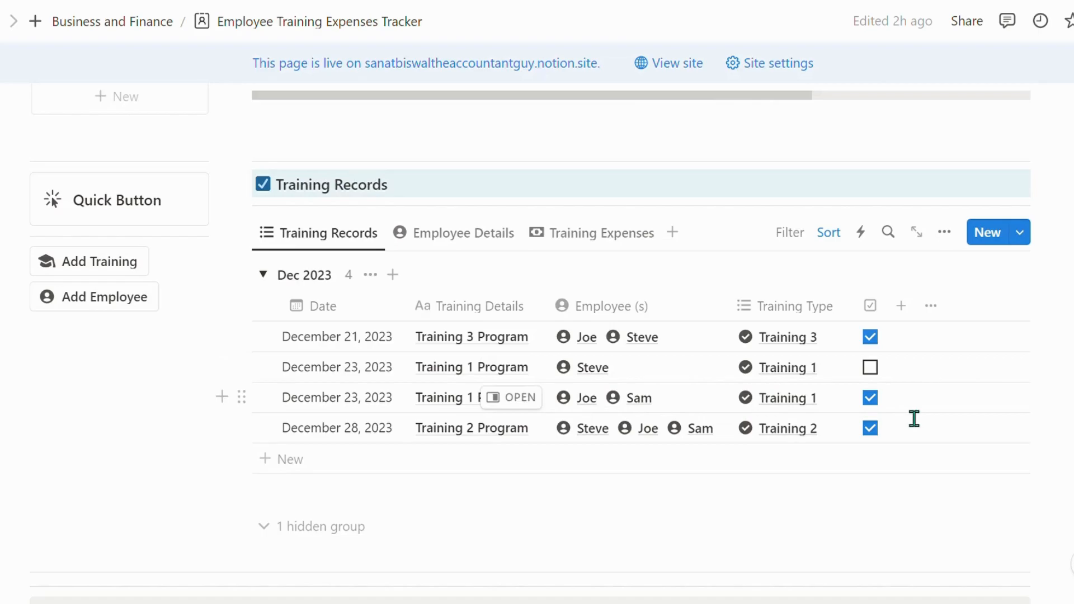
Show the dashboard's Training Overview and mark attendance for the first Training 1 Program record of December 23, 2023
scroll(911, 419, up, 5)
scroll(455, 313, up, 2)
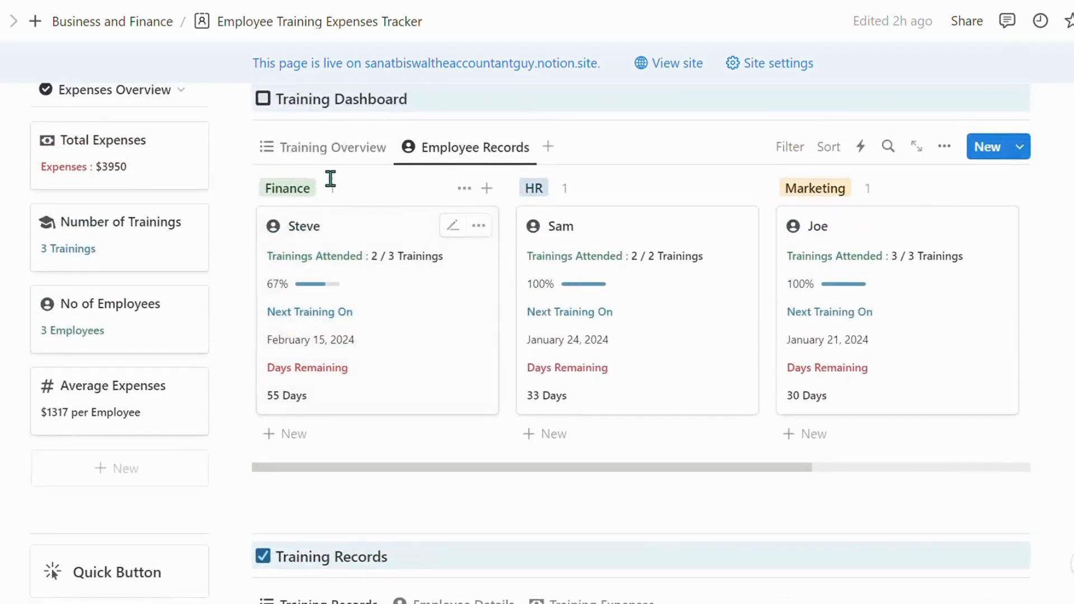
click(332, 147)
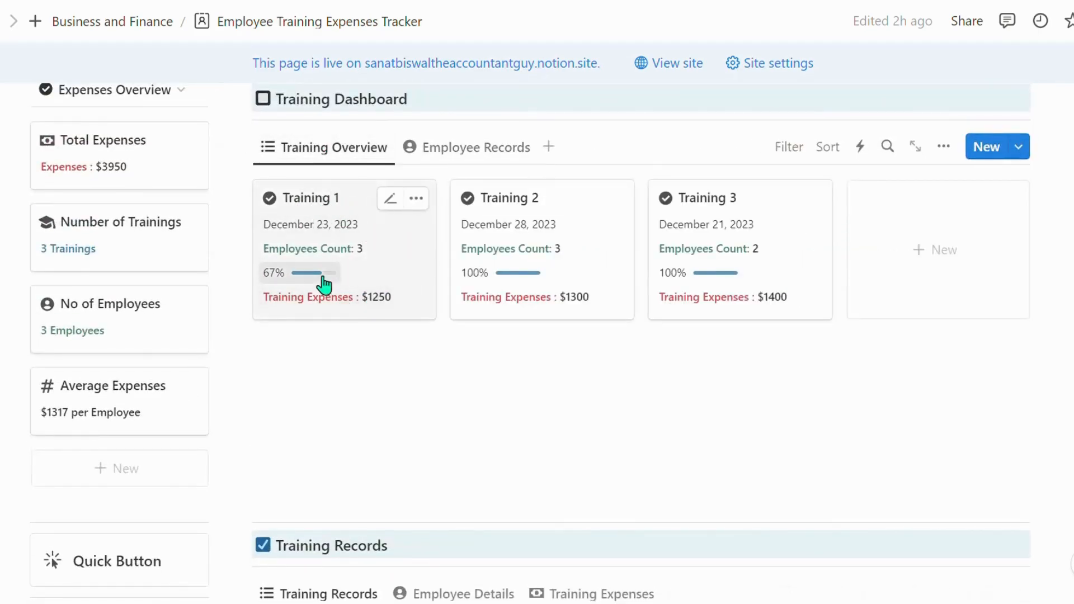
scroll(772, 444, down, 5)
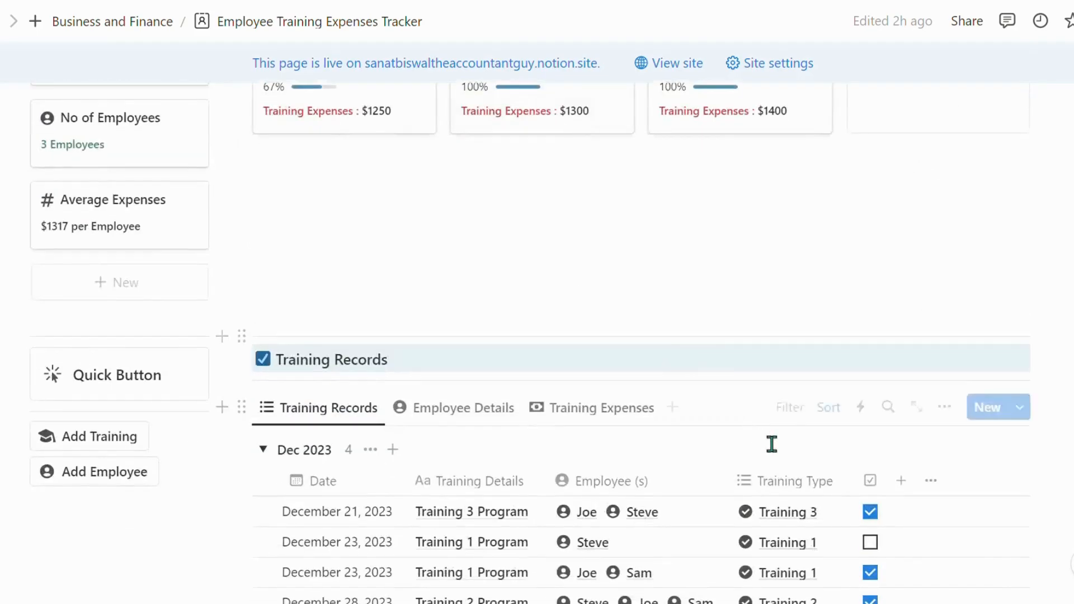
click(871, 358)
scroll(793, 425, up, 5)
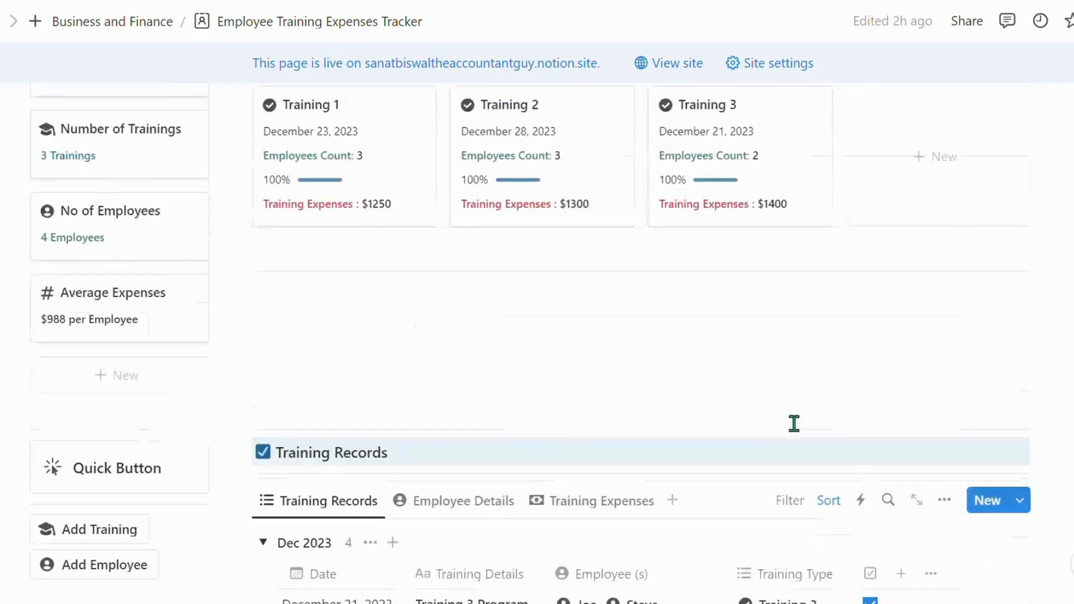
Clear attendance for the second Training 1 Program record and check the attendance percentage on the Training 1 card
scroll(783, 327, down, 1)
scroll(783, 328, down, 4)
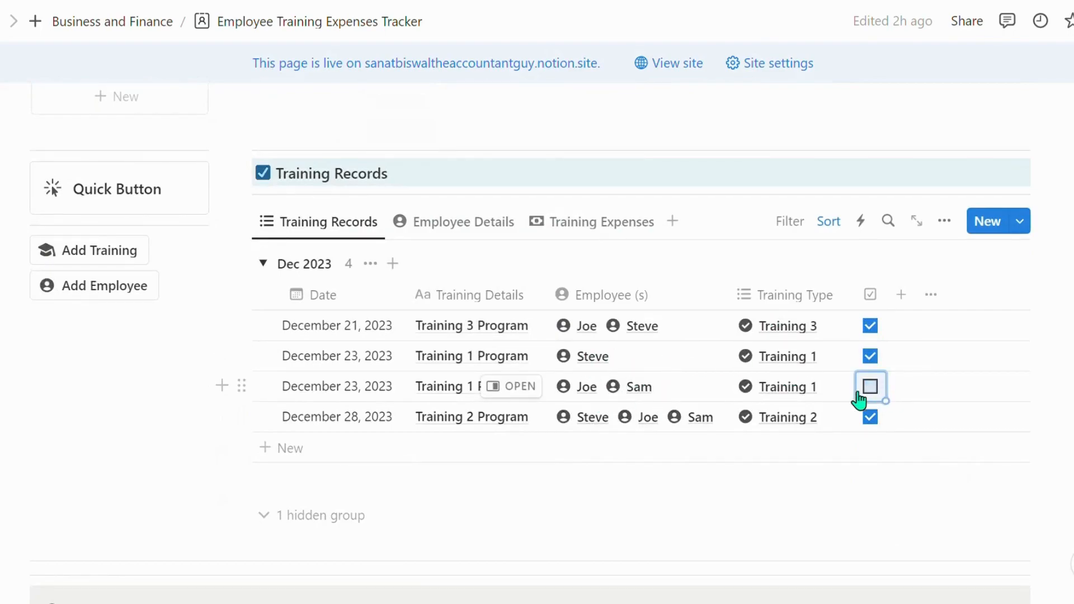
scroll(592, 326, up, 5)
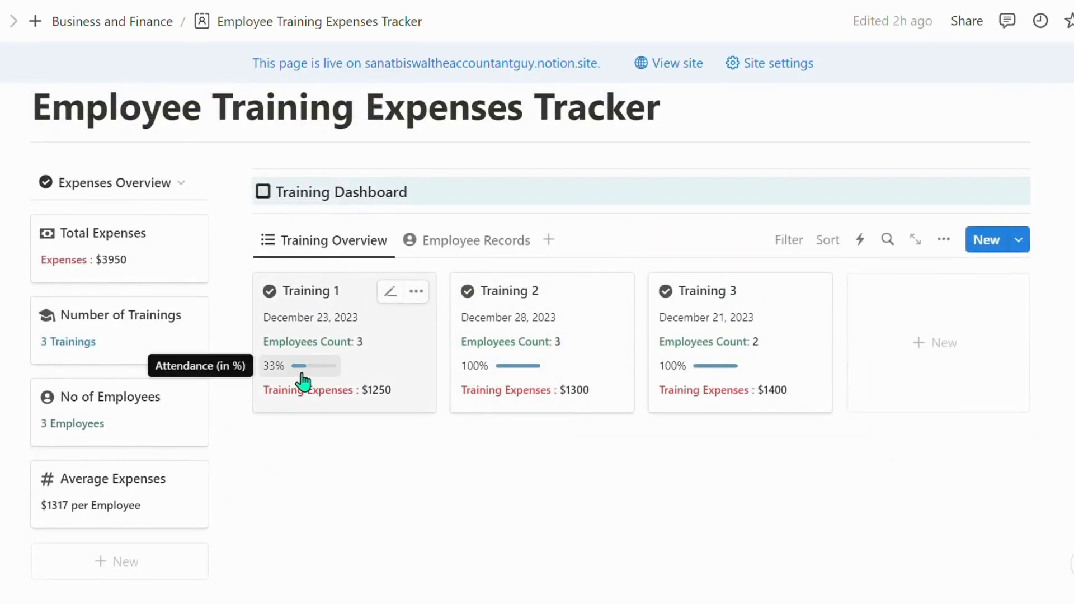
View the employees available to link to the first Training 1 Program record, leaving its selection as is
scroll(355, 399, down, 8)
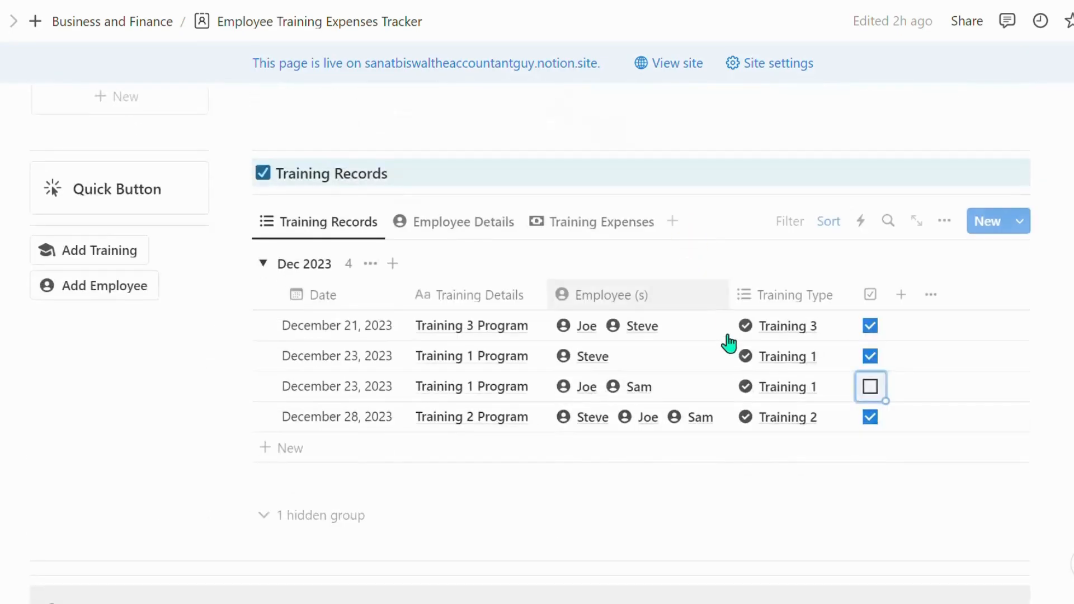
click(625, 356)
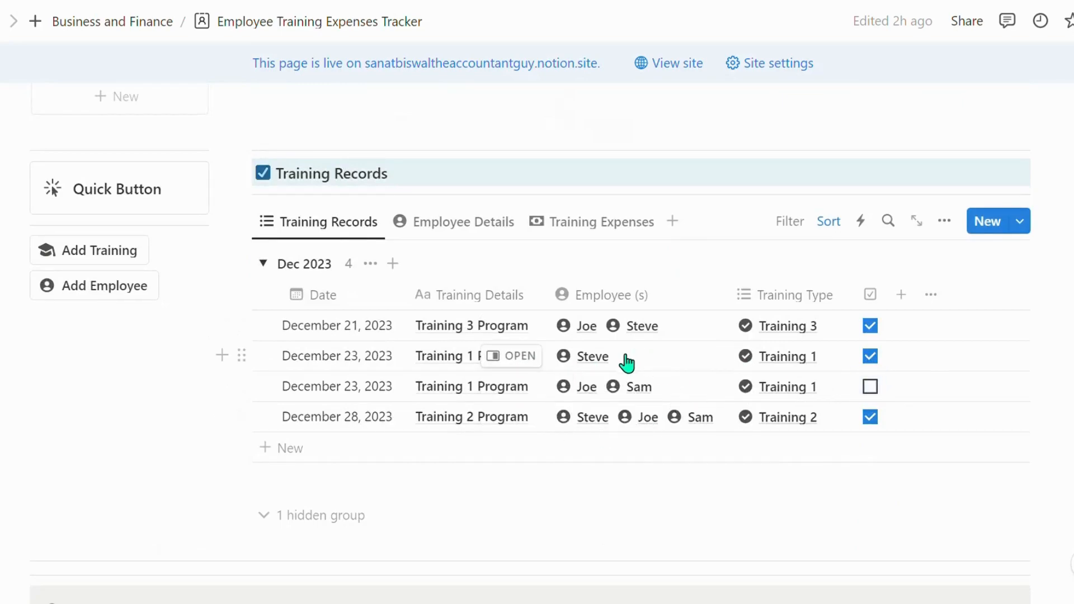
click(625, 356)
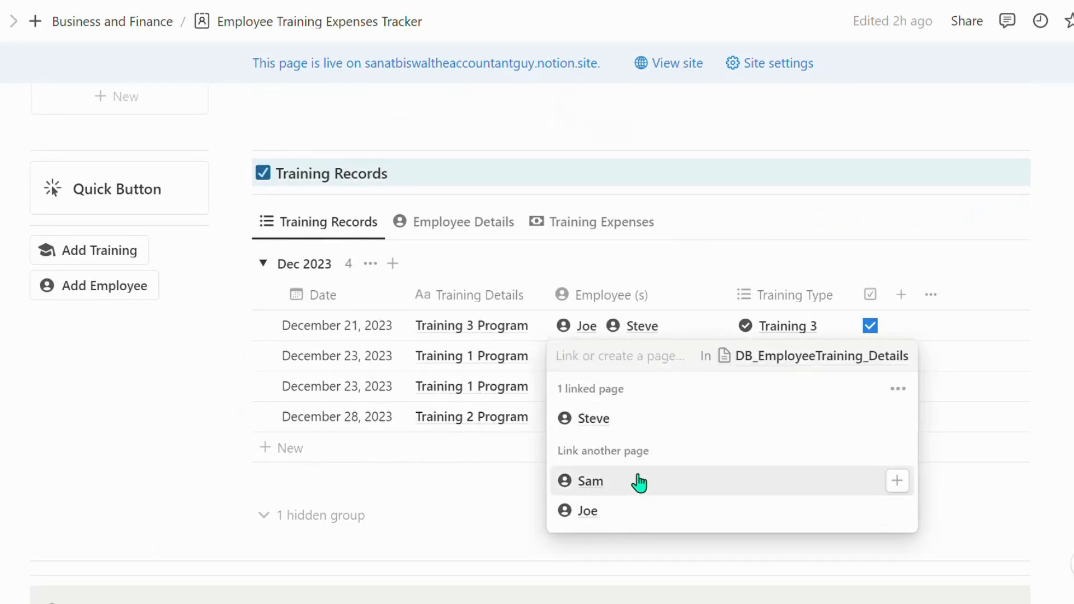
click(693, 297)
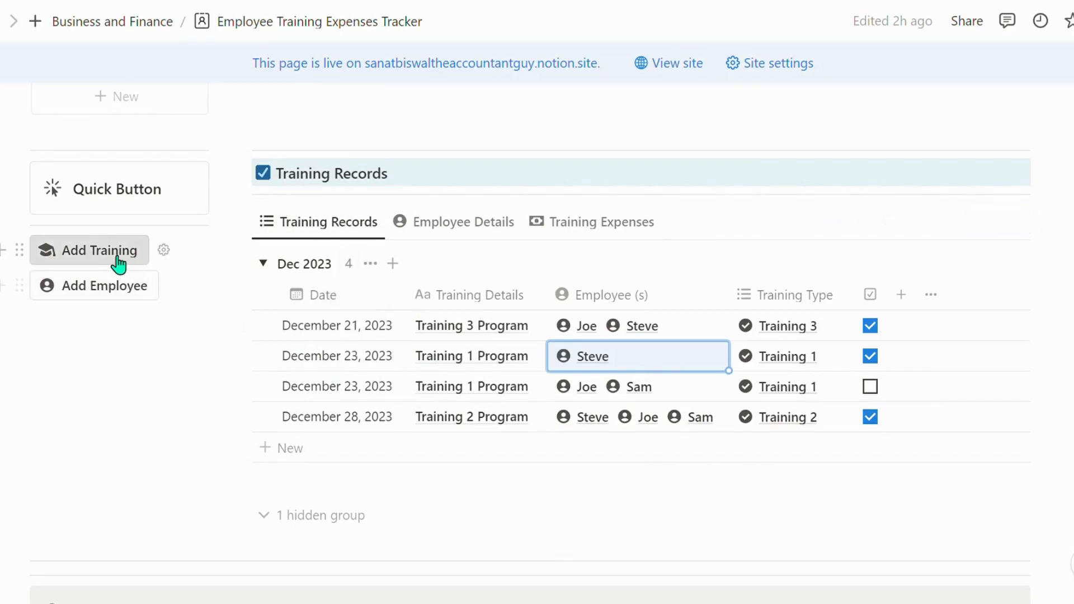
Add a new training record, view its employee and training type link fields, and delete the record
click(99, 257)
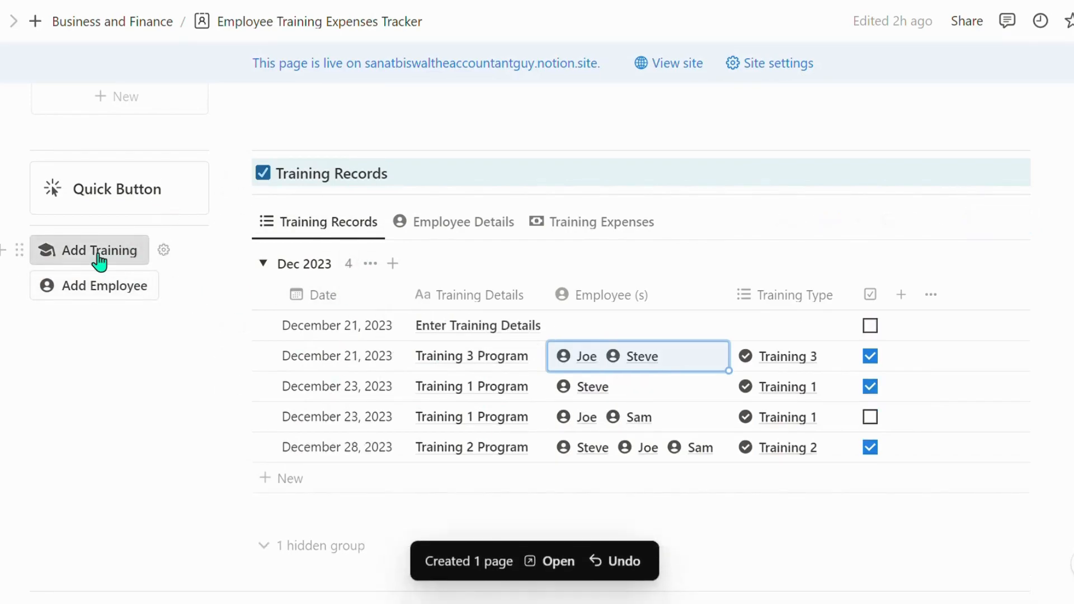
click(580, 325)
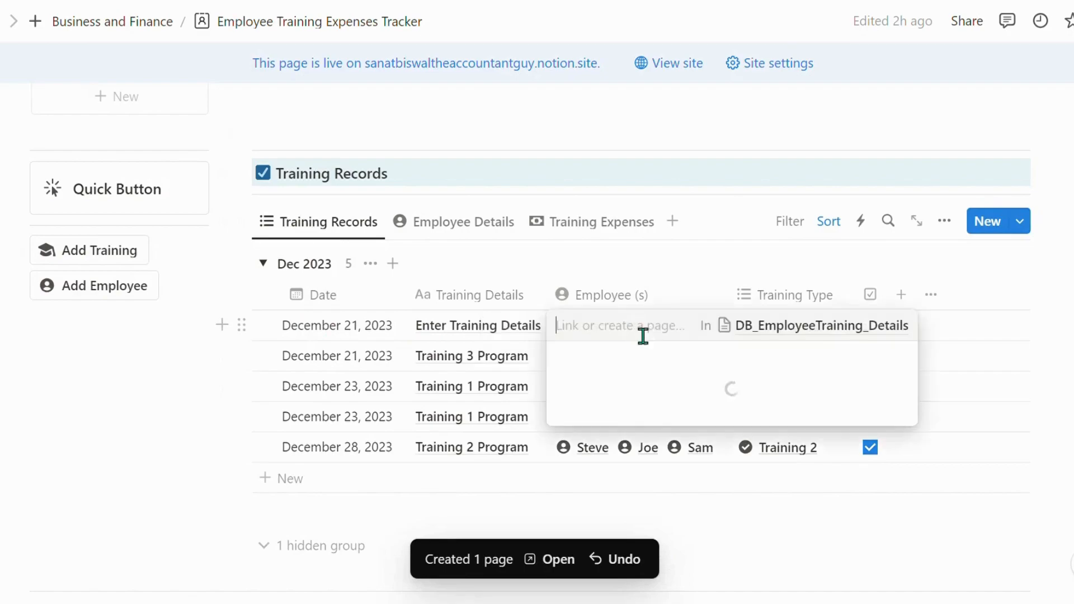
click(748, 316)
click(789, 328)
key(Escape)
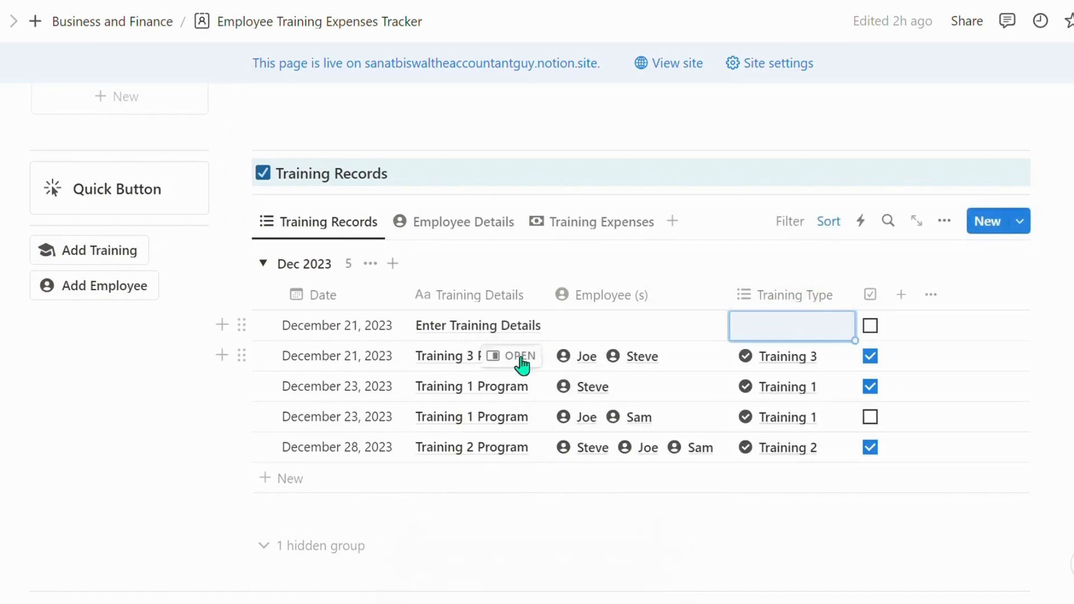
click(242, 326)
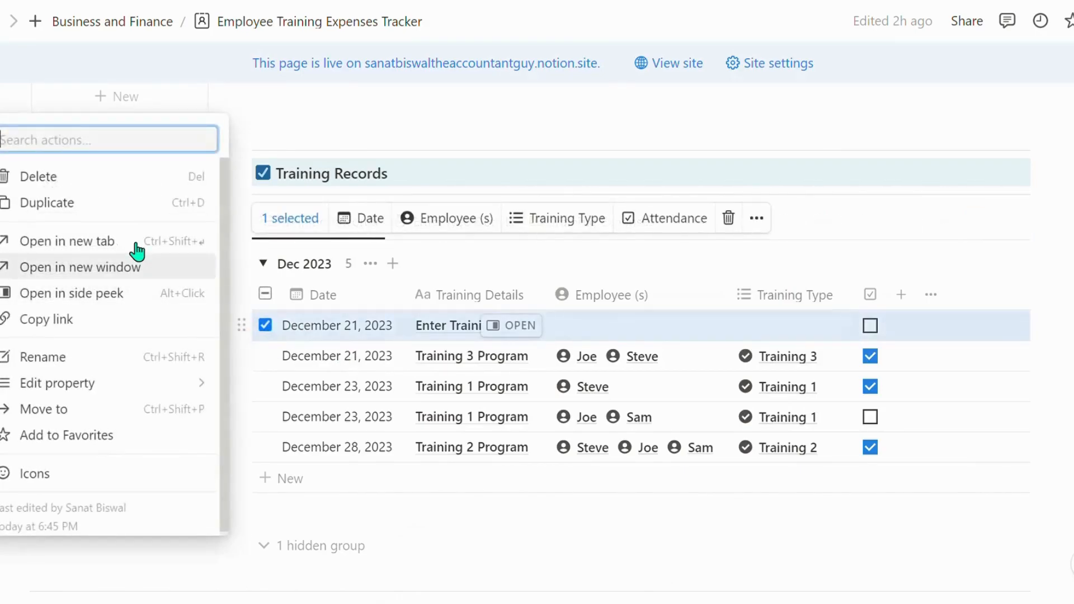
click(112, 179)
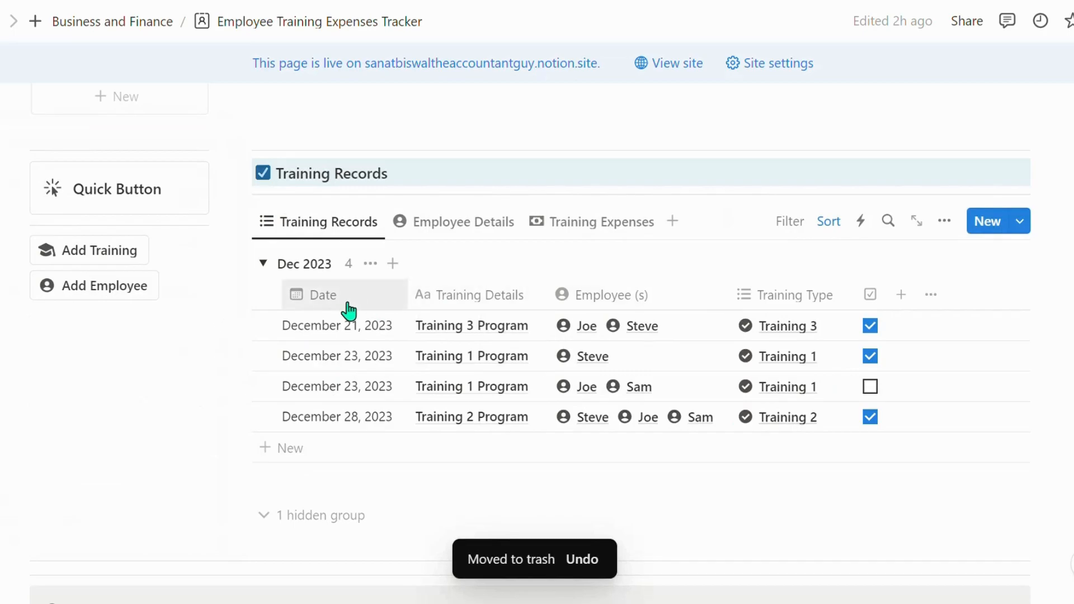
Show the Training Expenses view in the Training Records section
click(610, 241)
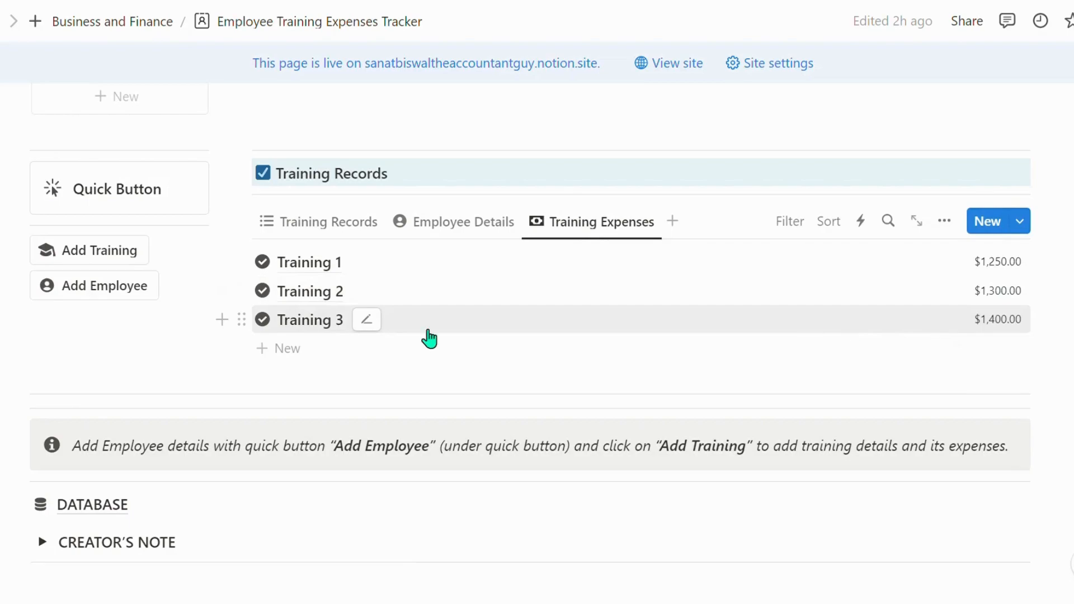
Open the Training 3 expense amount for editing, close it, and check the expense on the Training 3 dashboard card
click(384, 322)
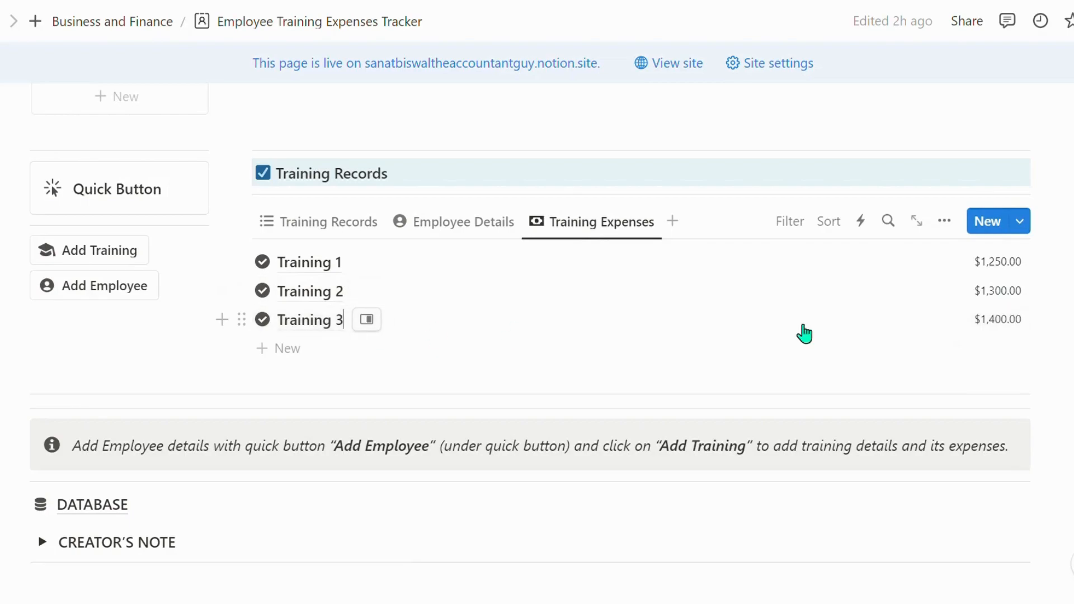
click(982, 325)
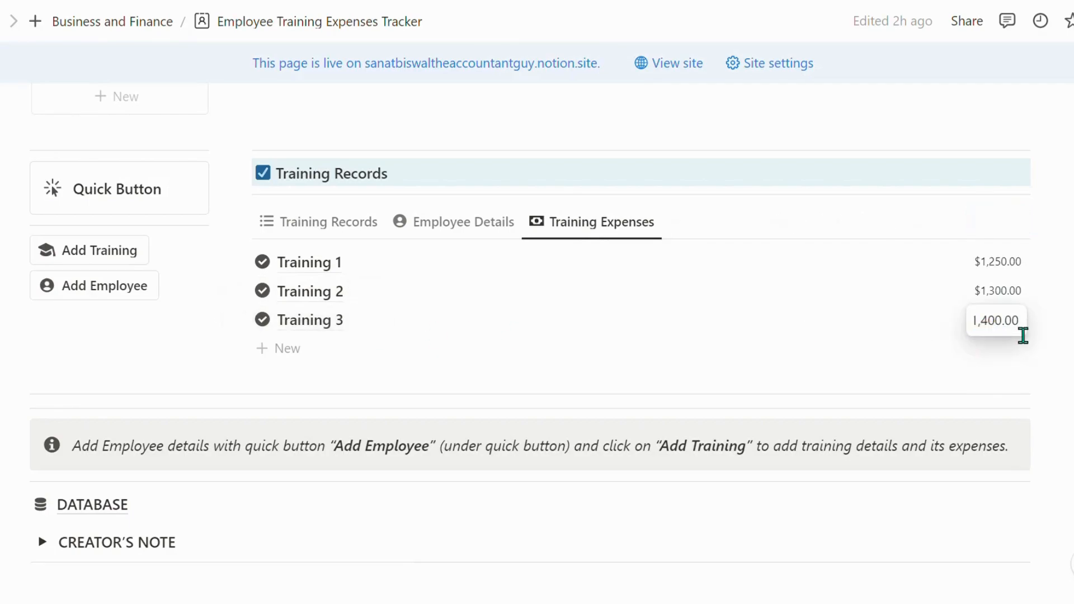
key(Return)
scroll(932, 366, up, 5)
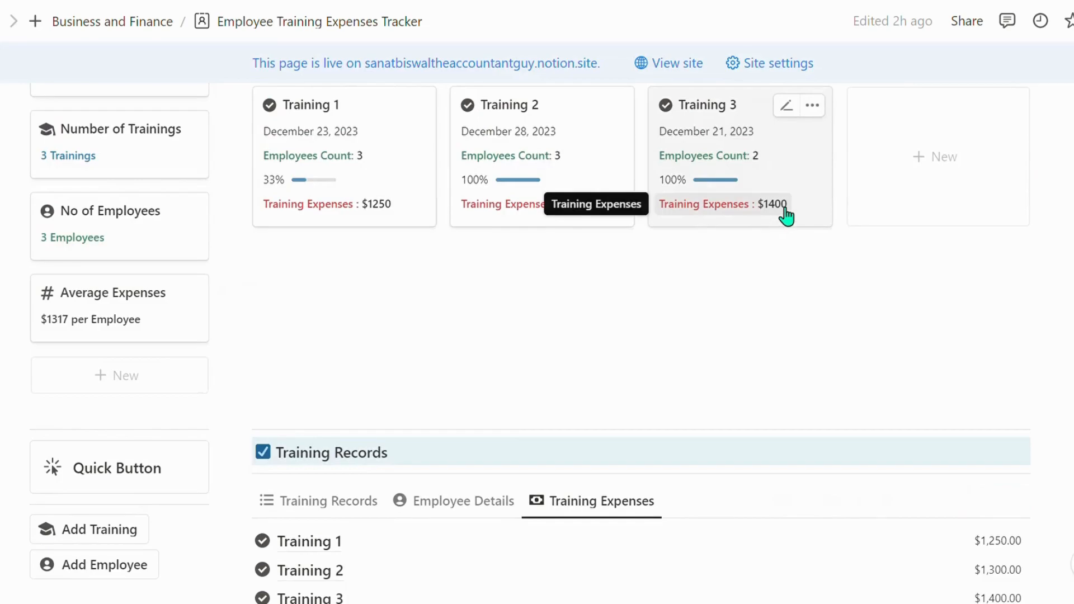
View the Training 3 page in side peek from the Training Expenses list and close it
scroll(790, 219, down, 3)
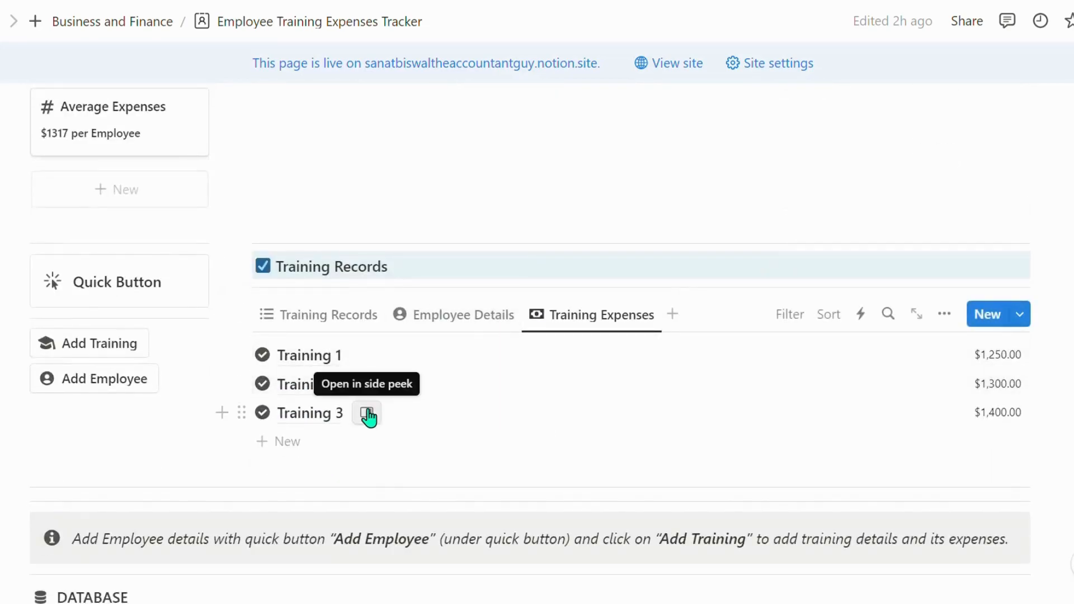
click(368, 413)
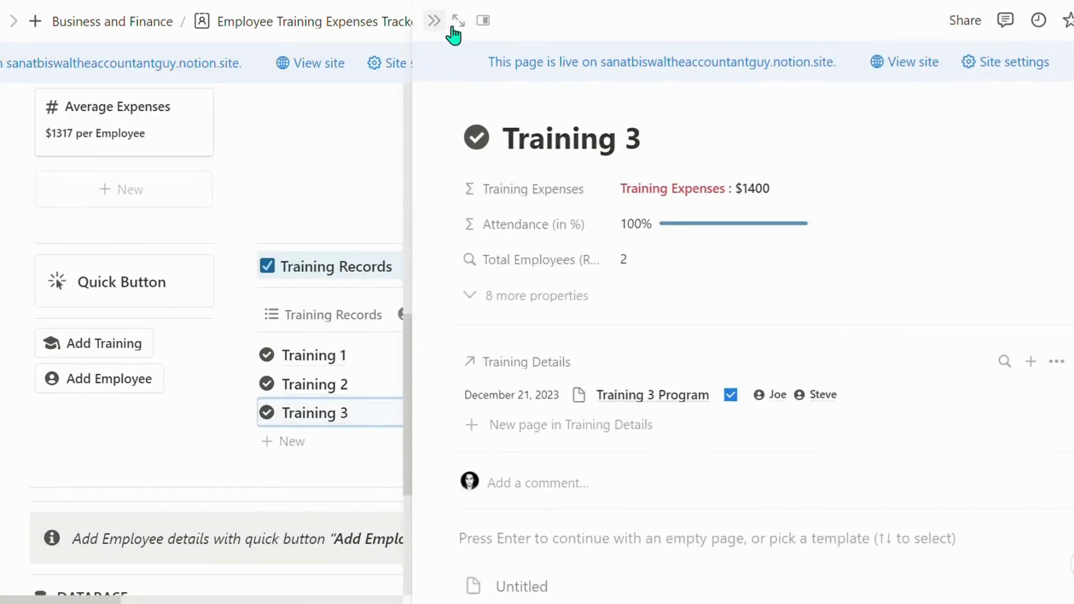
click(444, 33)
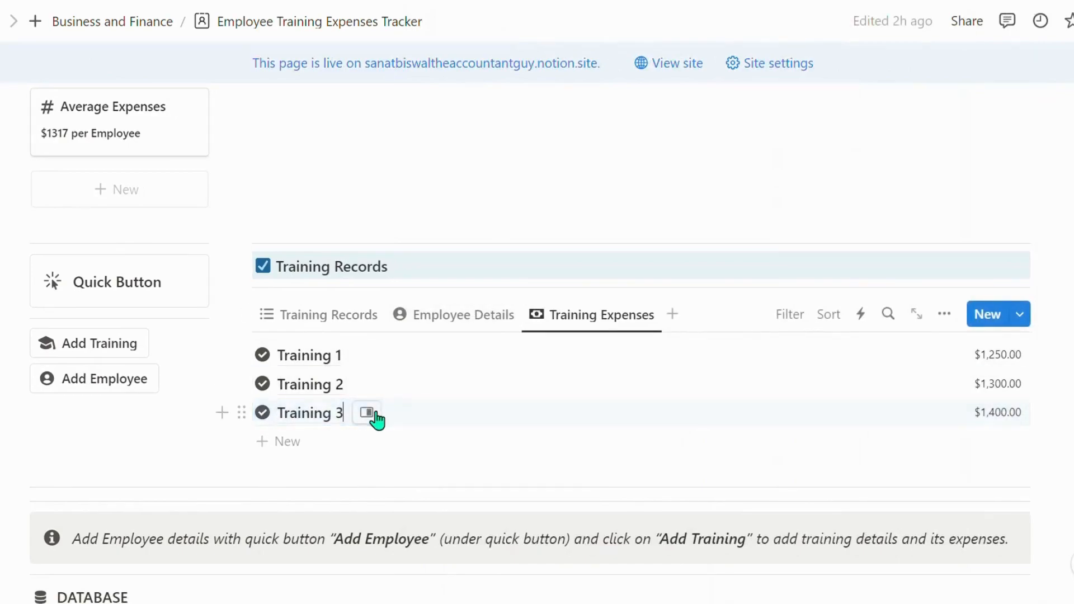
Set the Training 3 expense to 1800 and check the expense on its dashboard card
click(991, 412)
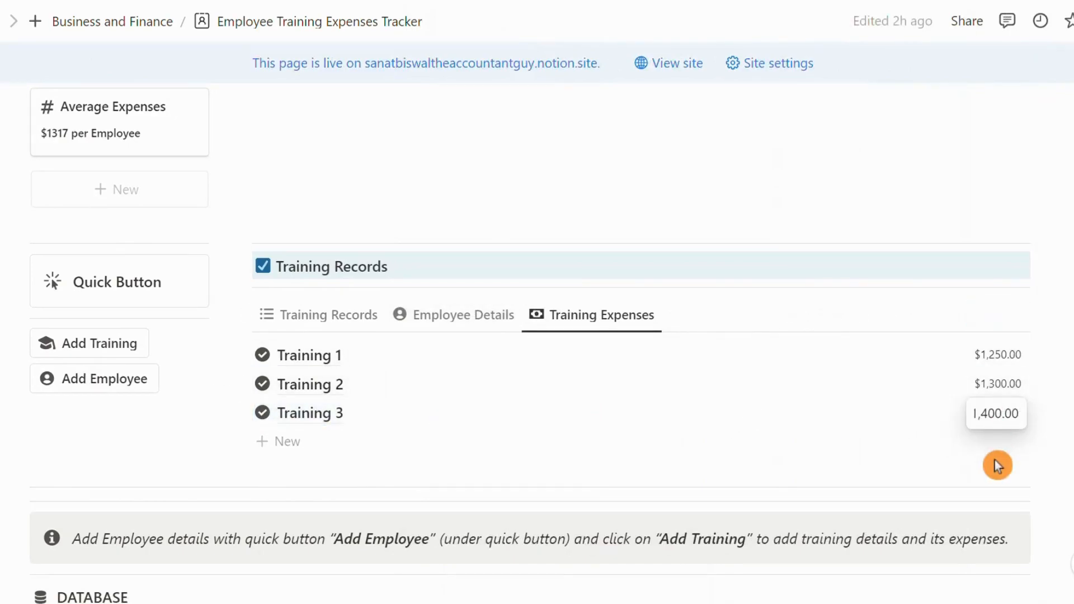
key(ctrl+a)
text(1800)
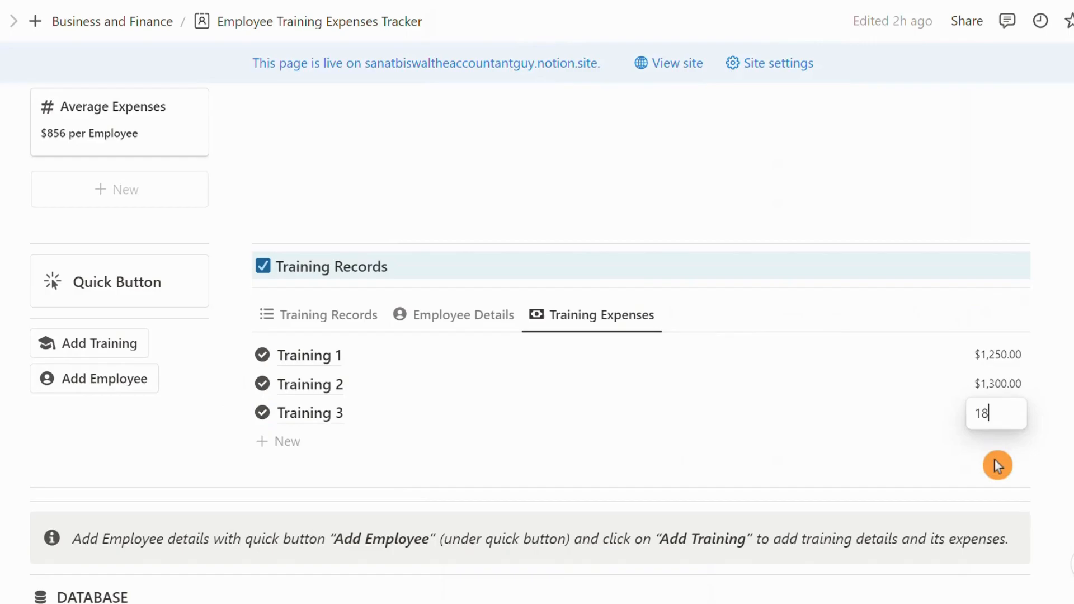
click(994, 460)
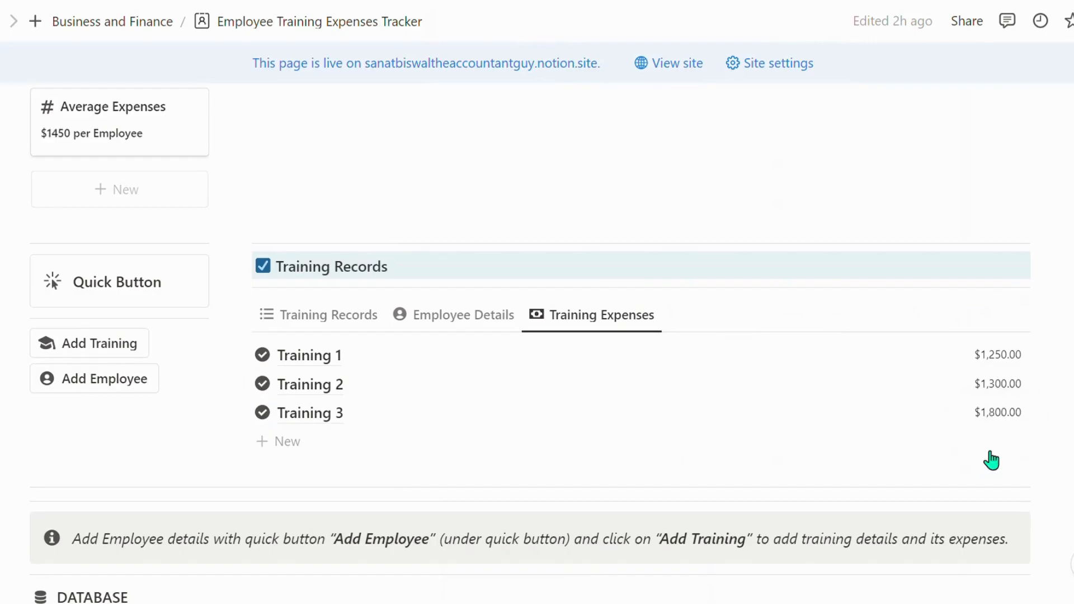
scroll(987, 458, up, 5)
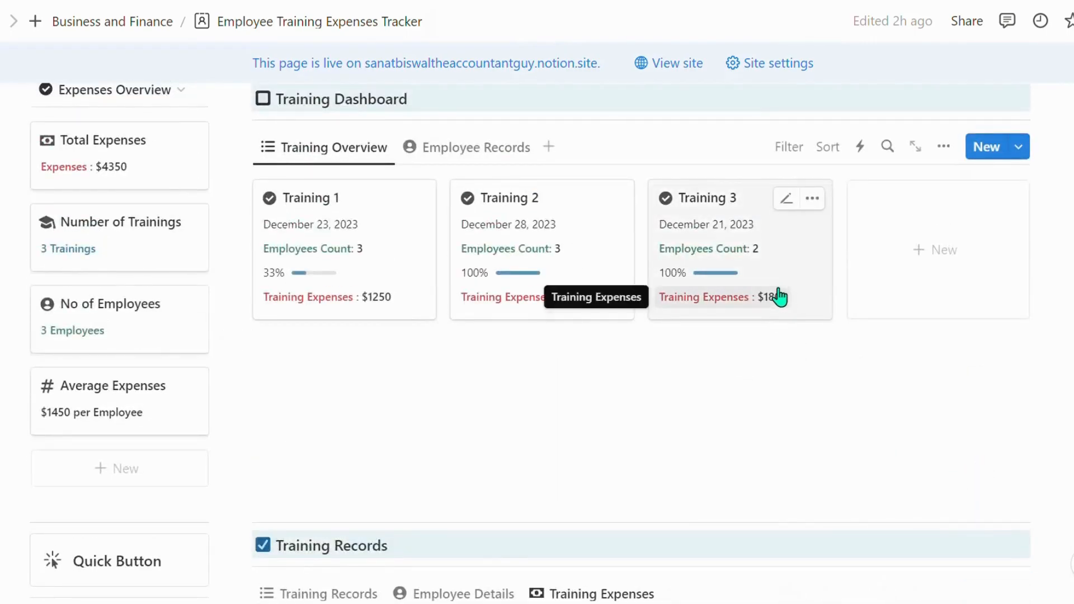
Switch the Training Expenses view to the Table layout and undo the layout change
scroll(773, 322, down, 5)
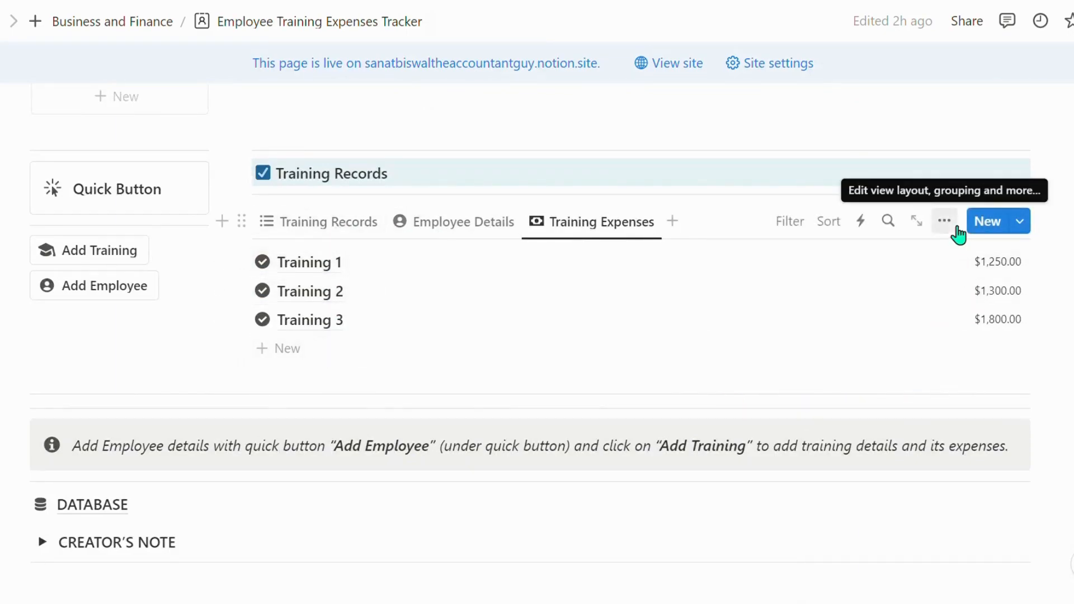
click(953, 225)
click(956, 243)
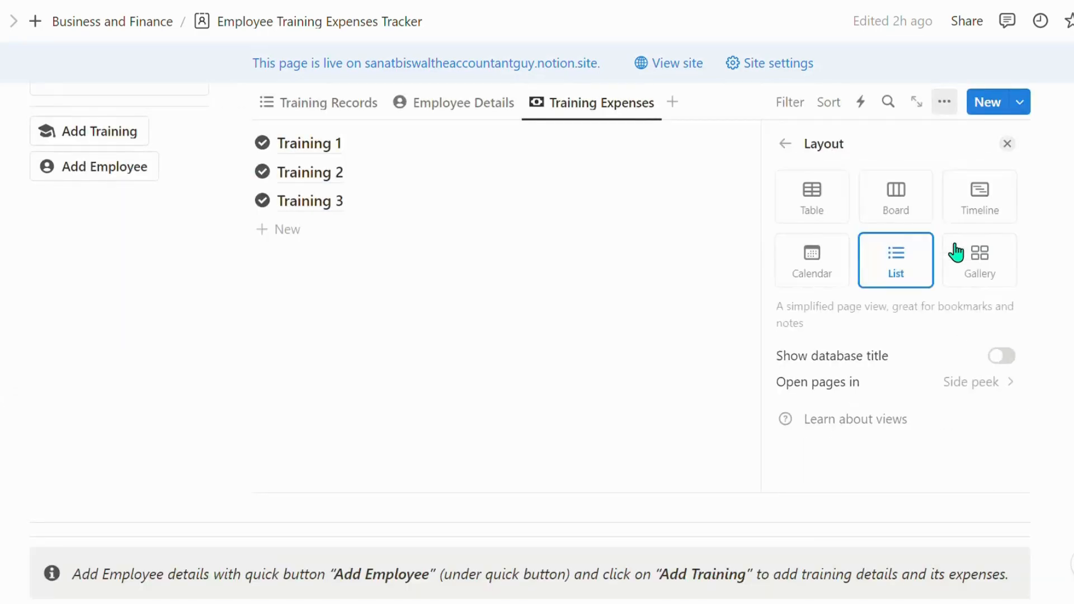
click(829, 210)
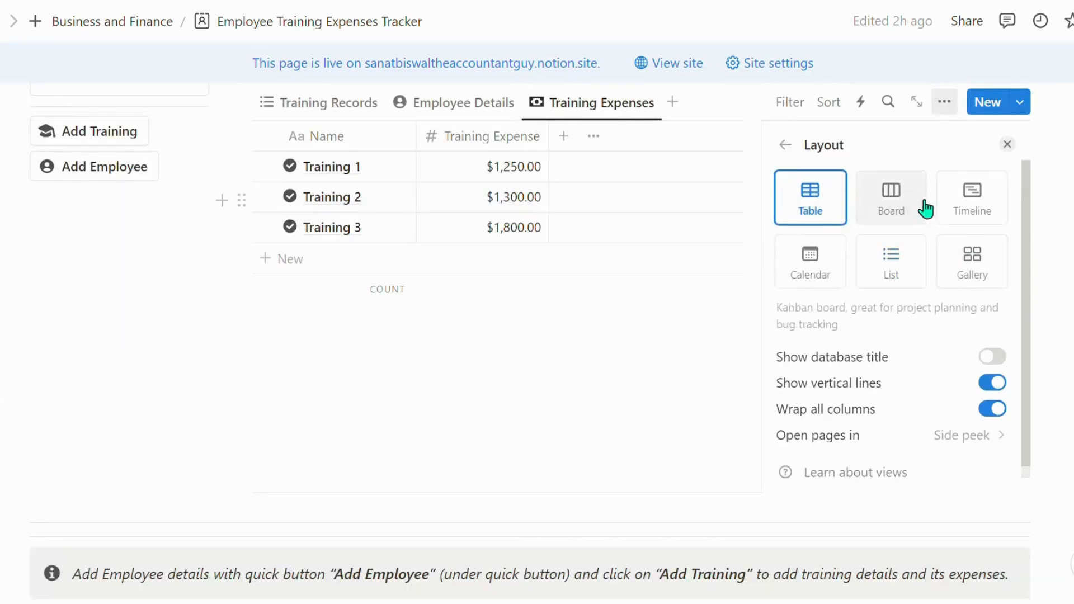
click(1007, 144)
scroll(549, 293, up, 2)
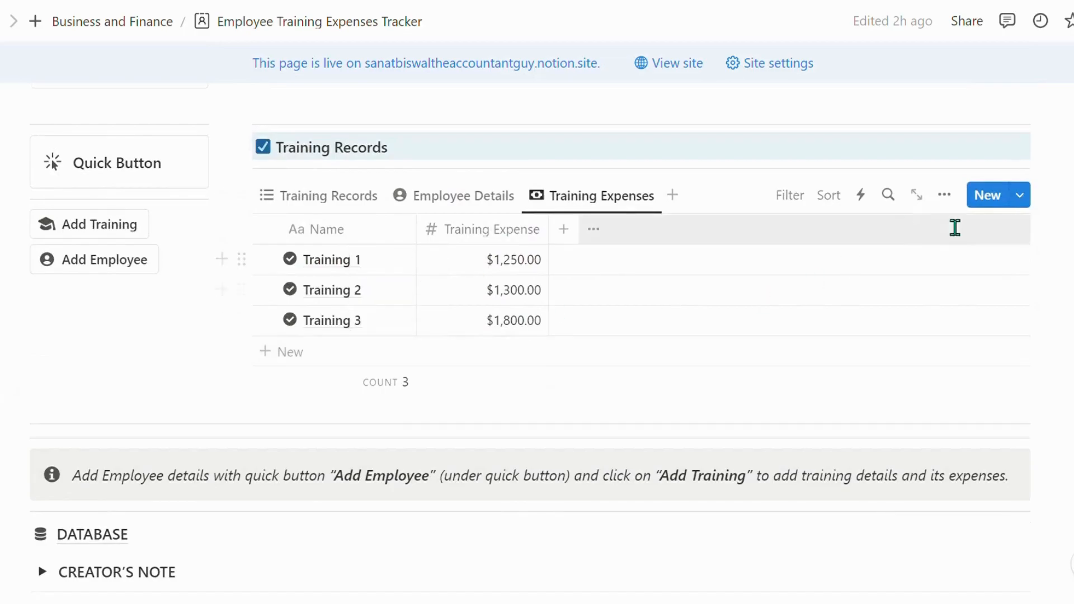
key(ctrl+z)
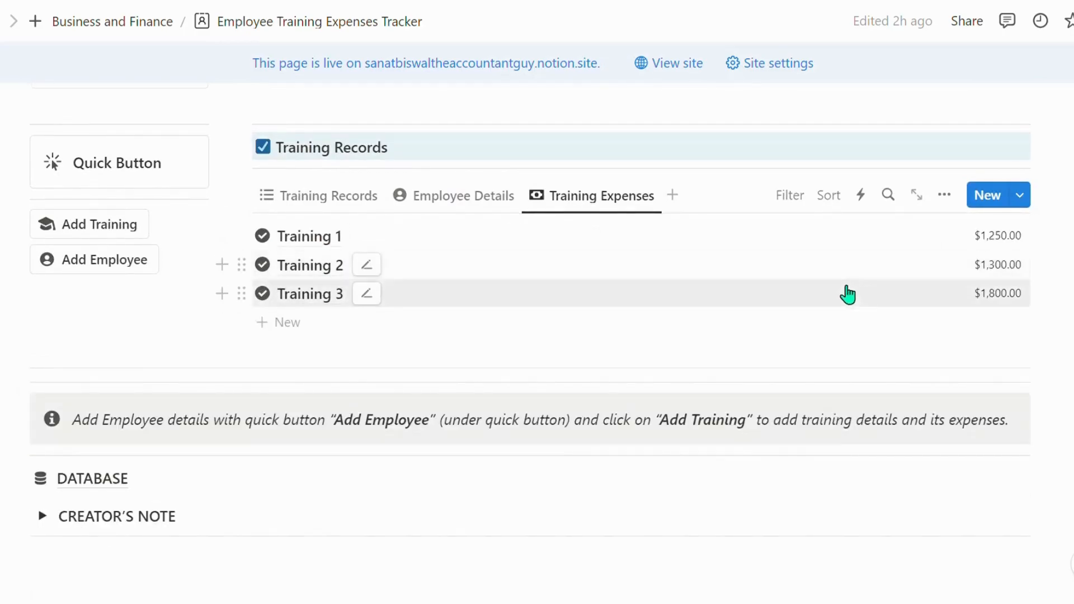
Review the expenses overview and the training cards on the dashboard against the amounts in the Training Expenses list
scroll(609, 319, up, 3)
scroll(612, 320, down, 2)
click(618, 321)
scroll(616, 319, up, 10)
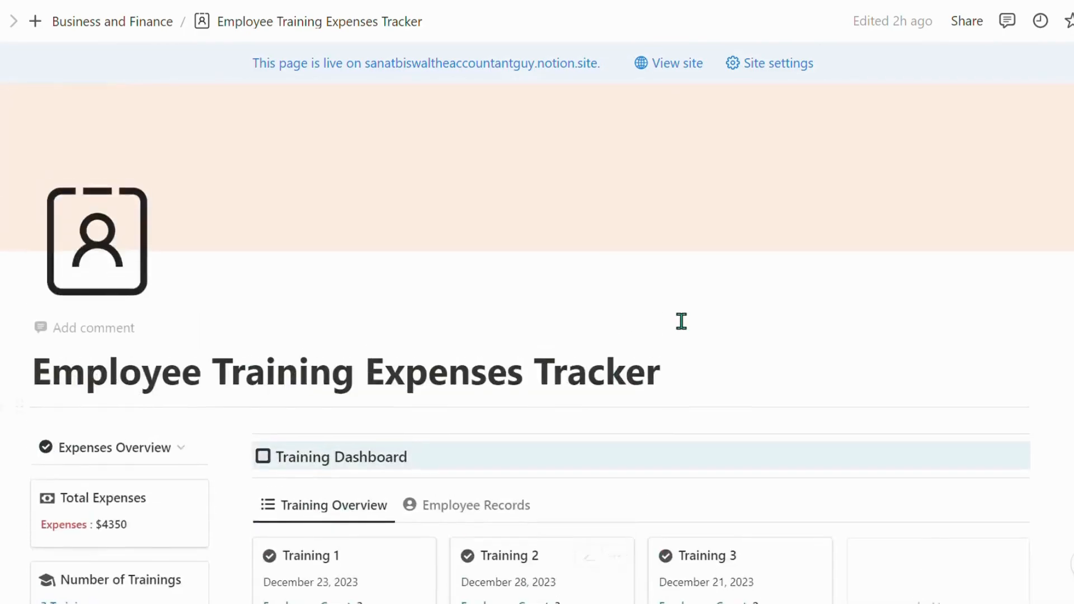
scroll(466, 321, down, 2)
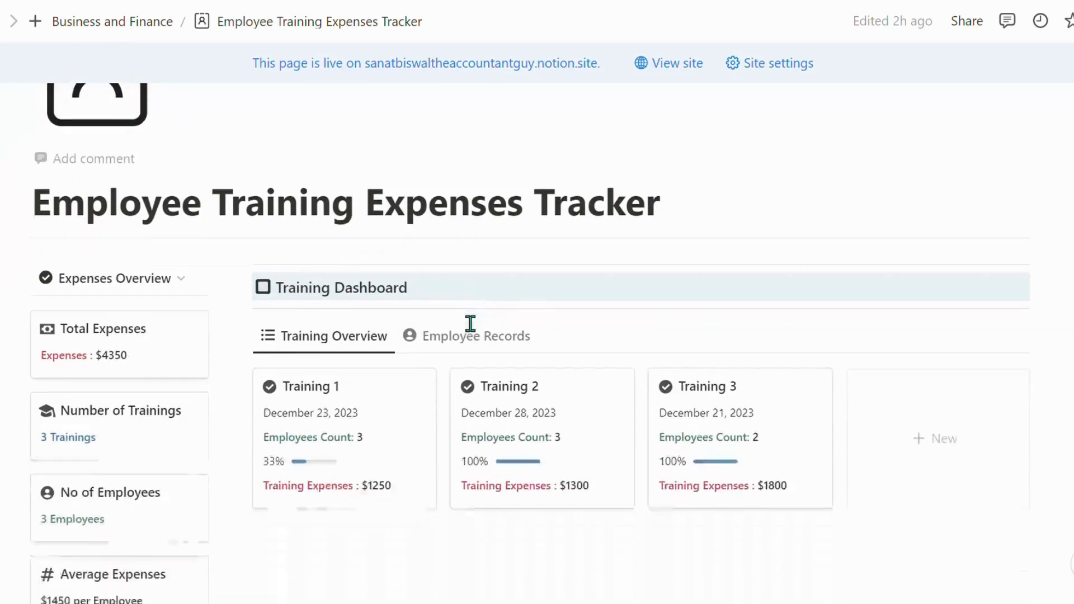
scroll(645, 376, down, 4)
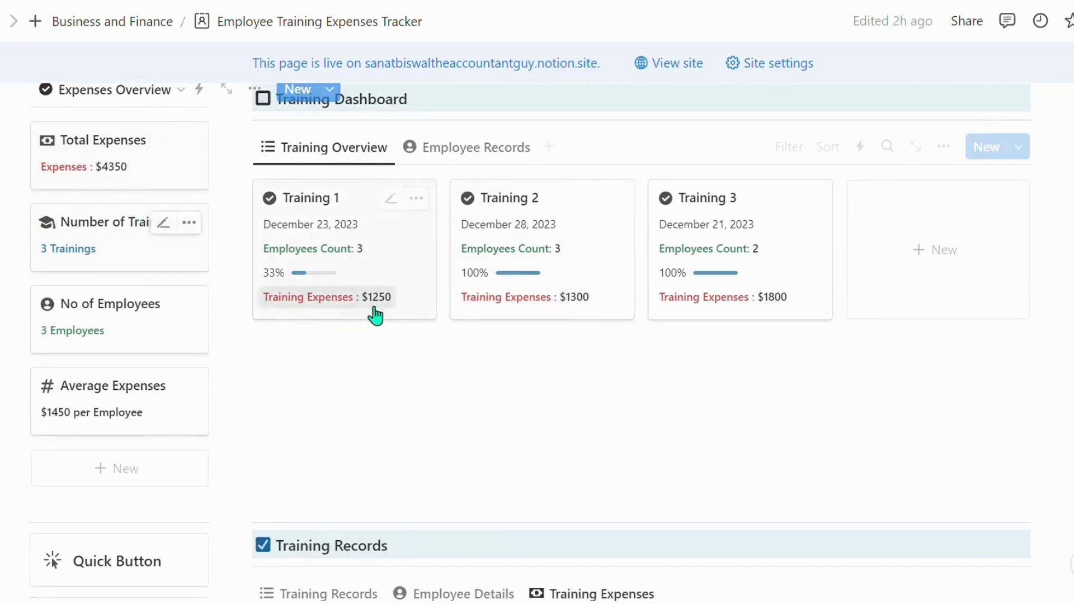
scroll(479, 323, down, 4)
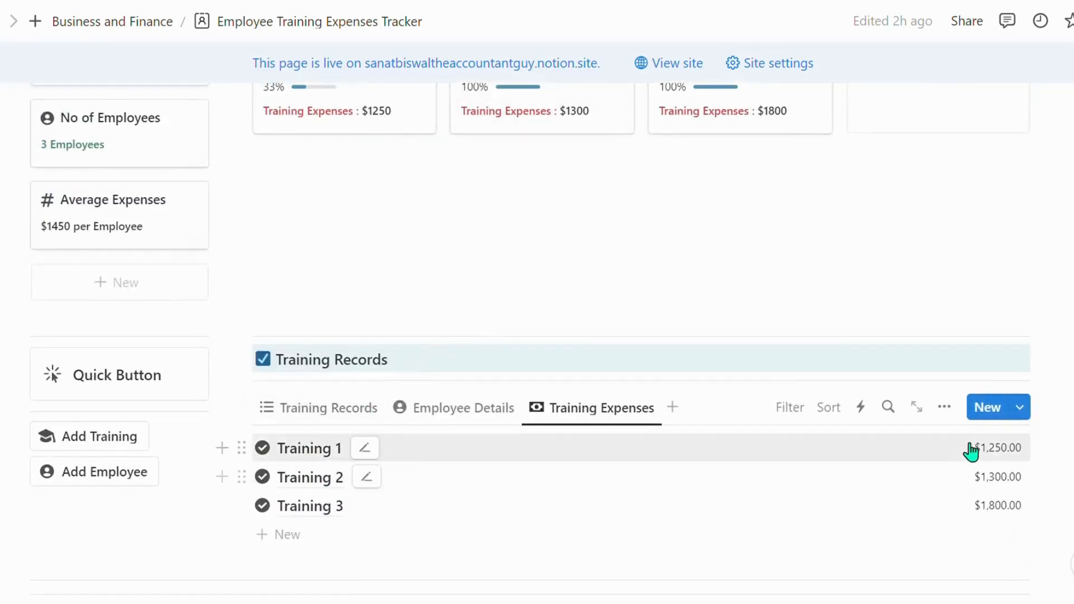
click(945, 408)
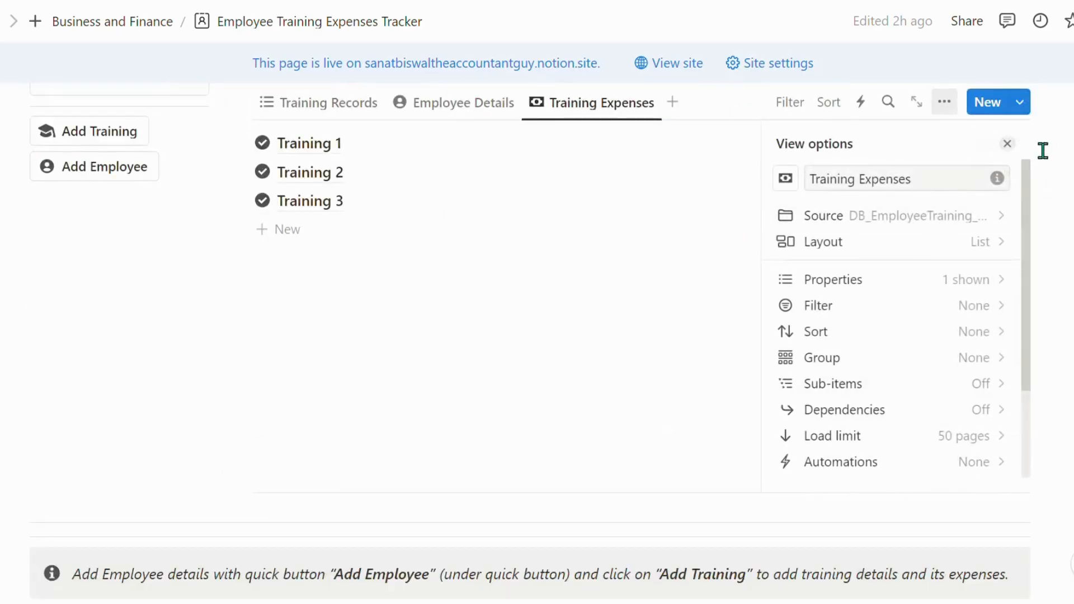
click(1007, 144)
click(1004, 156)
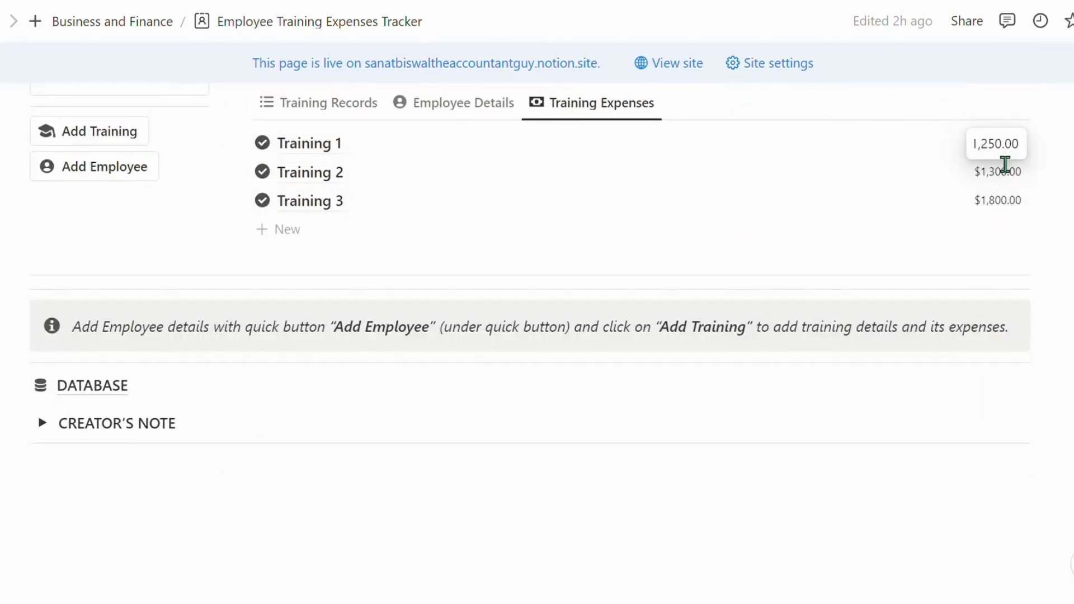
key(Escape)
Display the Training Expenses view in the Table layout
click(945, 102)
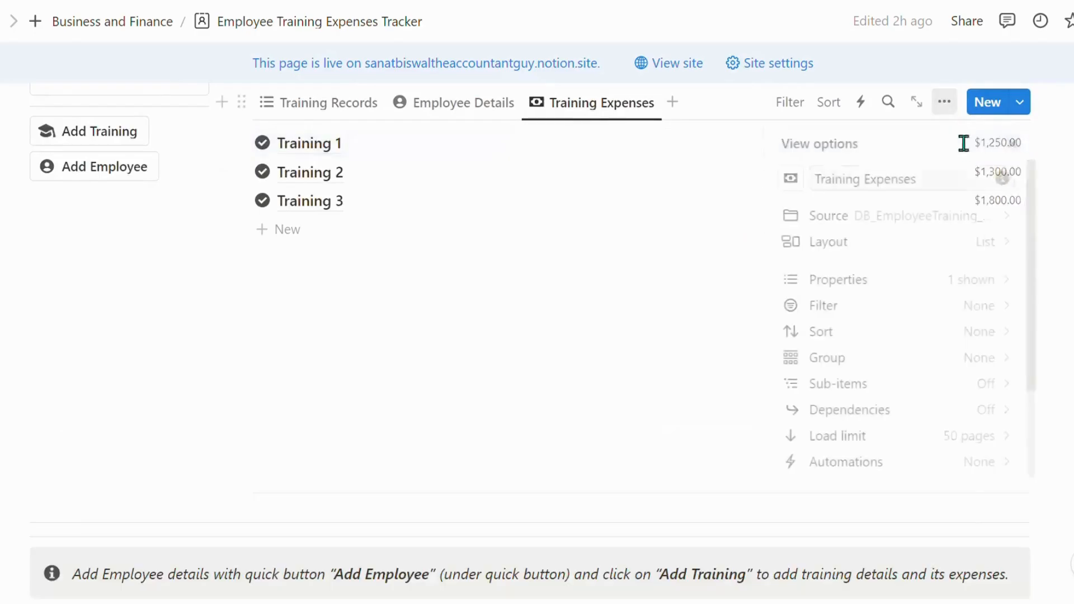
click(962, 242)
click(828, 219)
click(511, 171)
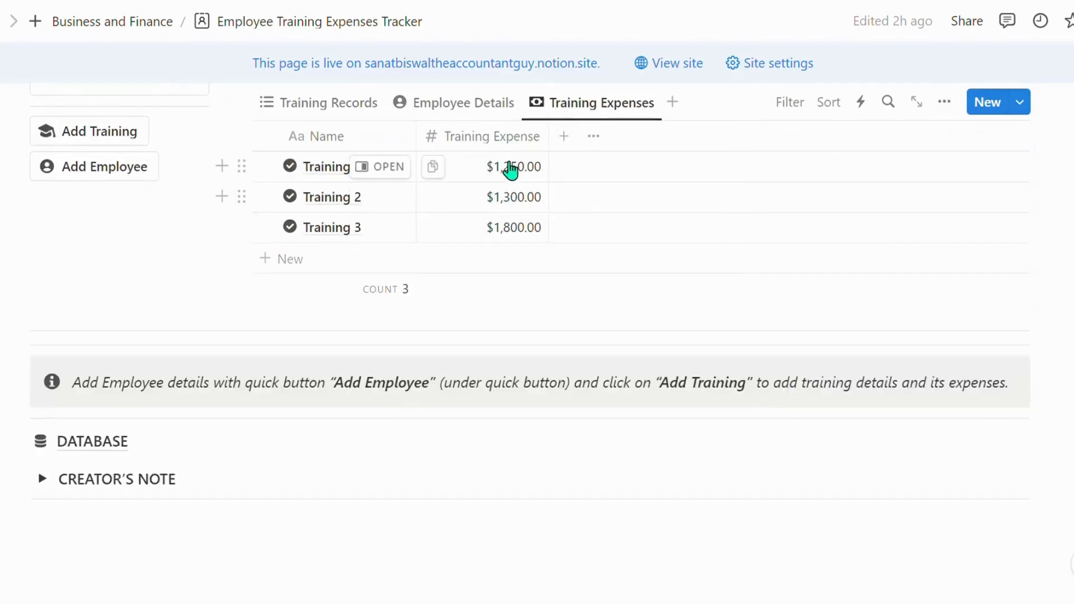
View the currency formats available for the Training Expense number property
click(503, 147)
click(509, 213)
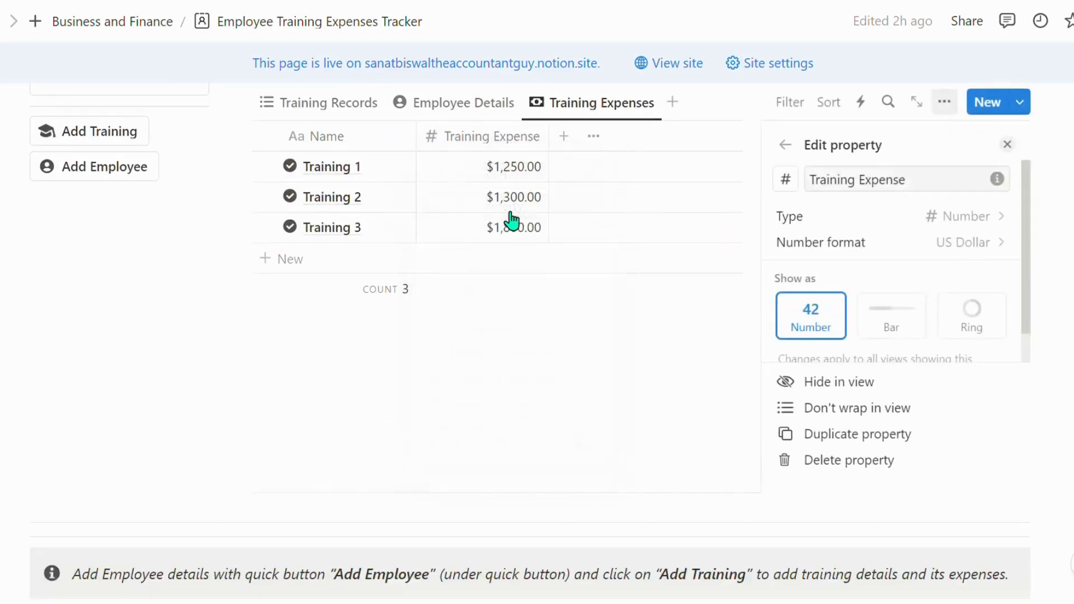
click(956, 259)
scroll(923, 412, down, 6)
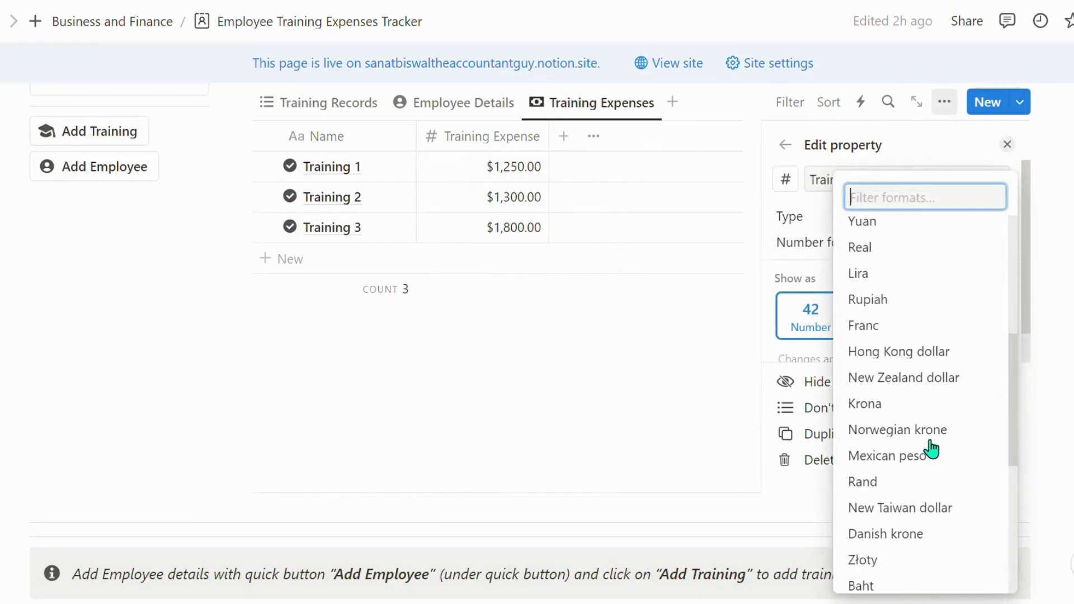
scroll(926, 447, up, 6)
key(Escape)
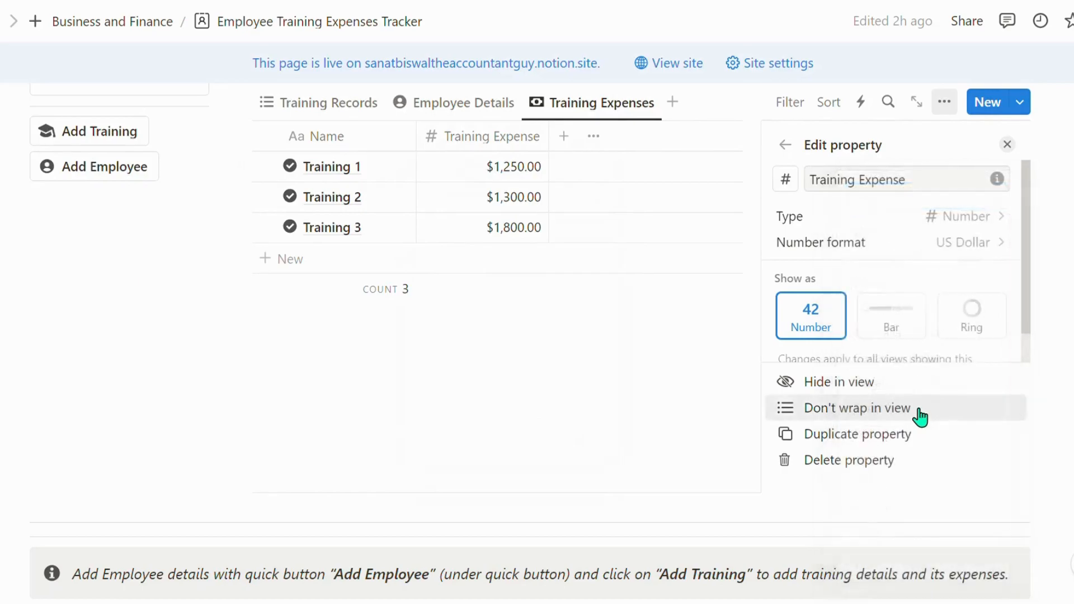
key(Escape)
Inspect the Training Expenses formula on the Training 1 card, highlight its $ symbol, and close the formula
scroll(726, 297, up, 10)
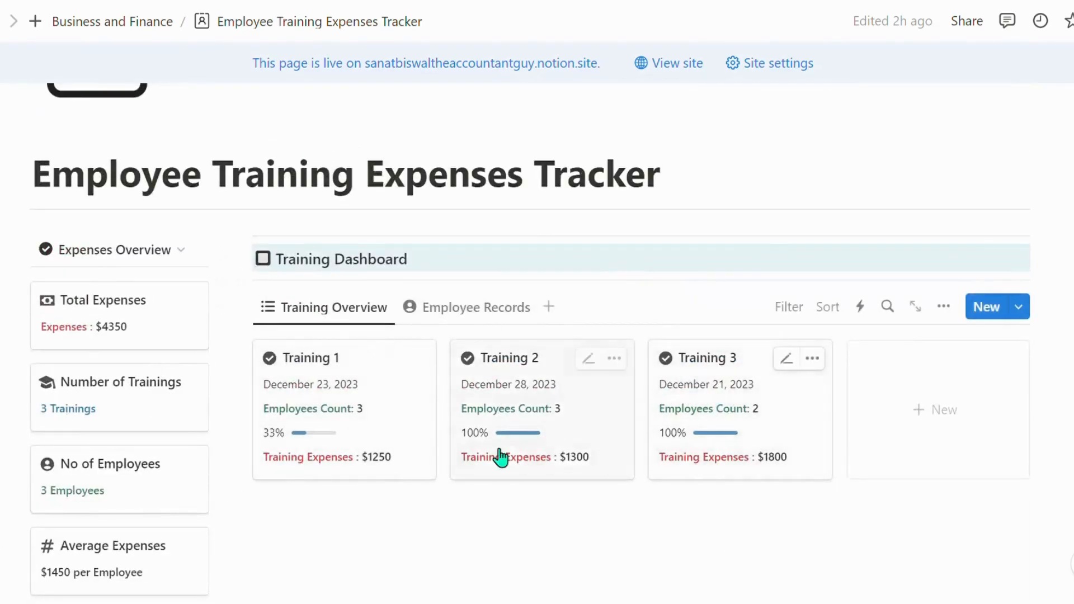
click(376, 462)
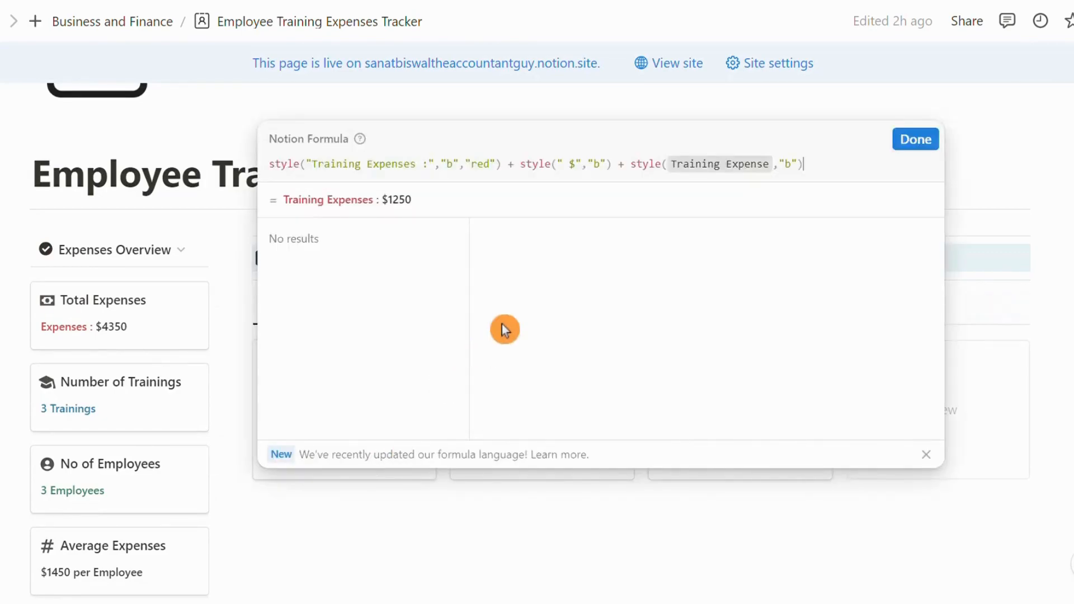
double_click(573, 166)
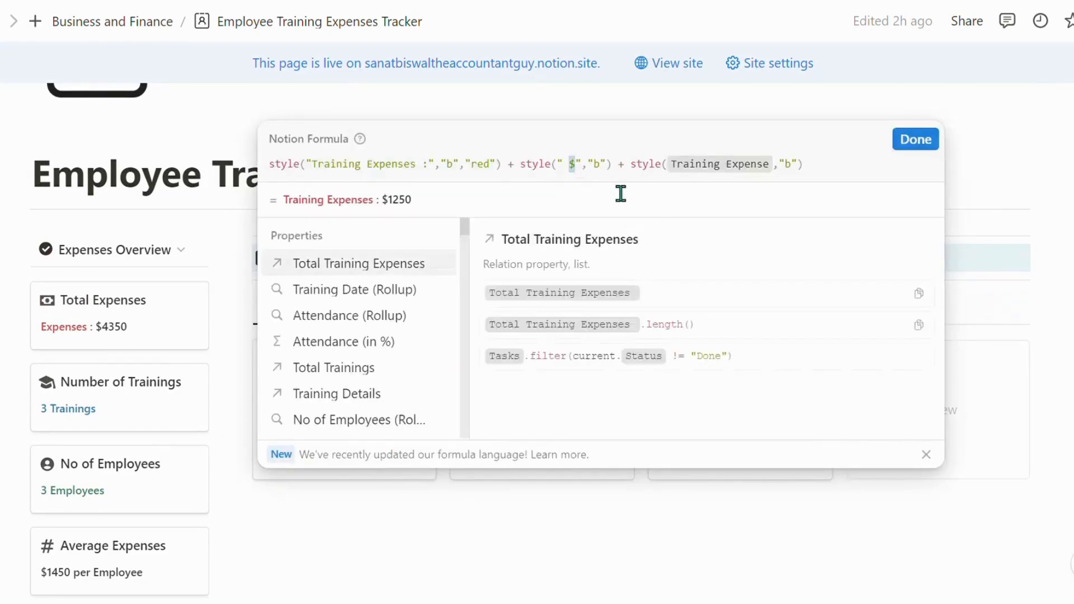
click(915, 140)
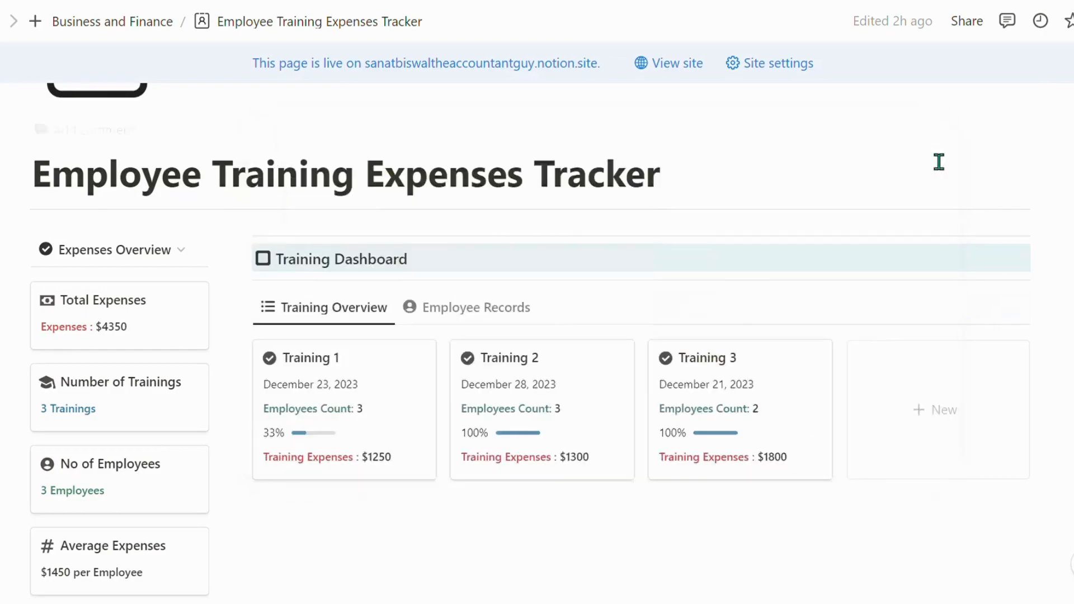
Show the Employee Records view of the Training Dashboard and return to the Training Overview view
scroll(973, 358, down, 4)
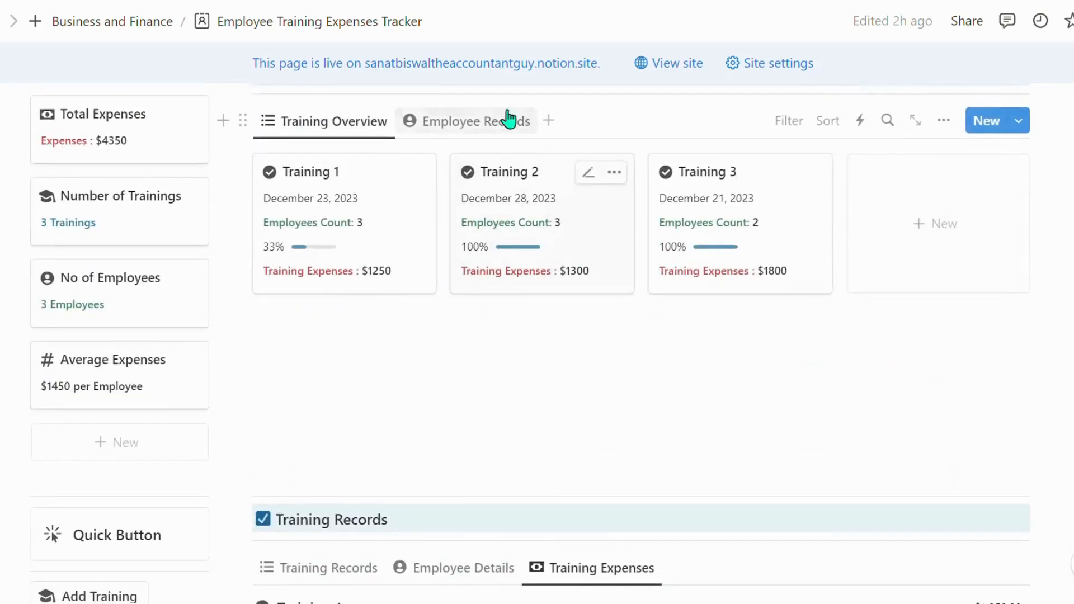
click(475, 120)
scroll(402, 193, up, 4)
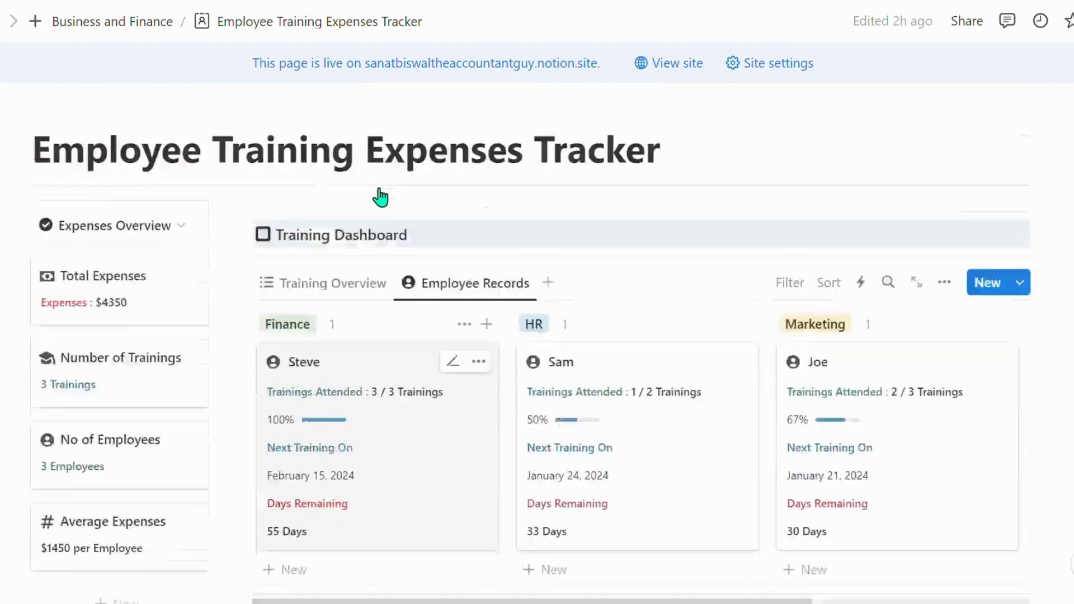
click(352, 313)
scroll(421, 280, up, 3)
scroll(421, 280, up, 1)
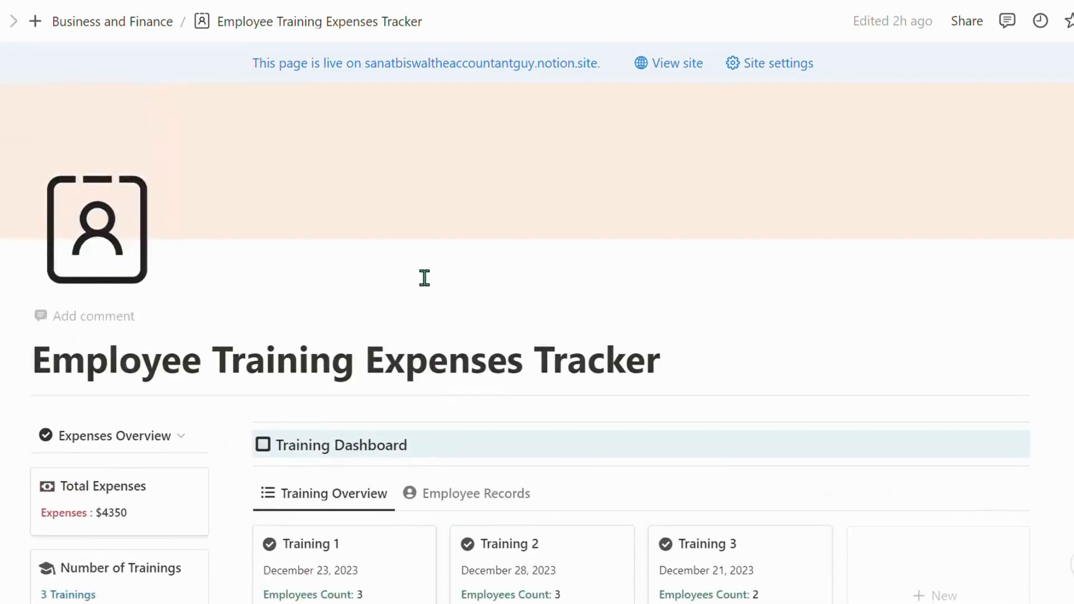
Review the whole tracker page from the cover and dashboard cards down to the Training Records section
scroll(437, 274, down, 2)
scroll(460, 257, up, 2)
scroll(467, 249, up, 1)
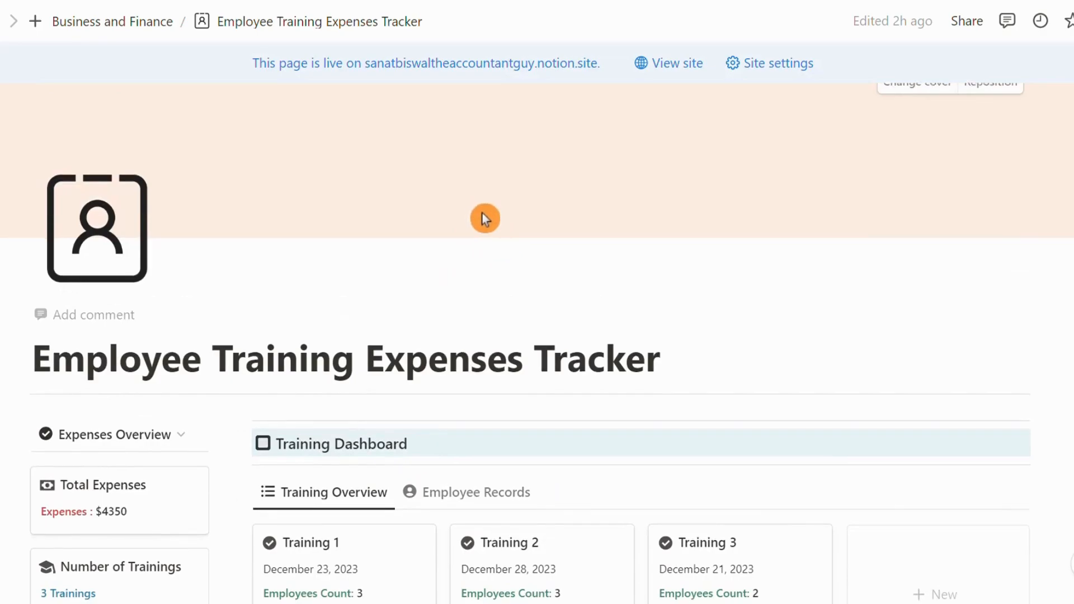
scroll(481, 212, down, 8)
scroll(486, 212, down, 3)
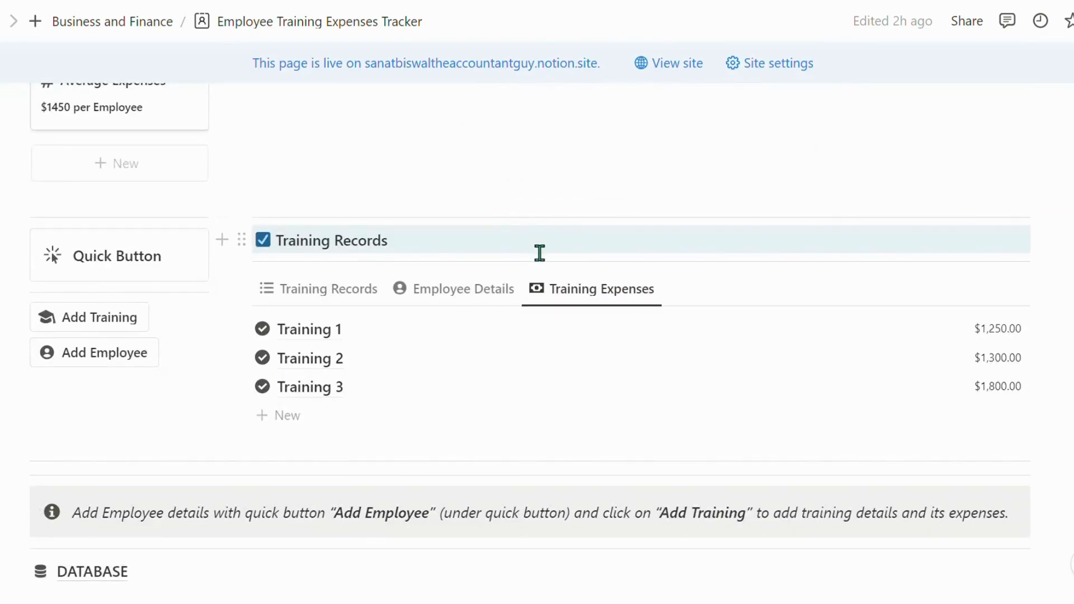
scroll(537, 261, up, 3)
scroll(536, 261, up, 8)
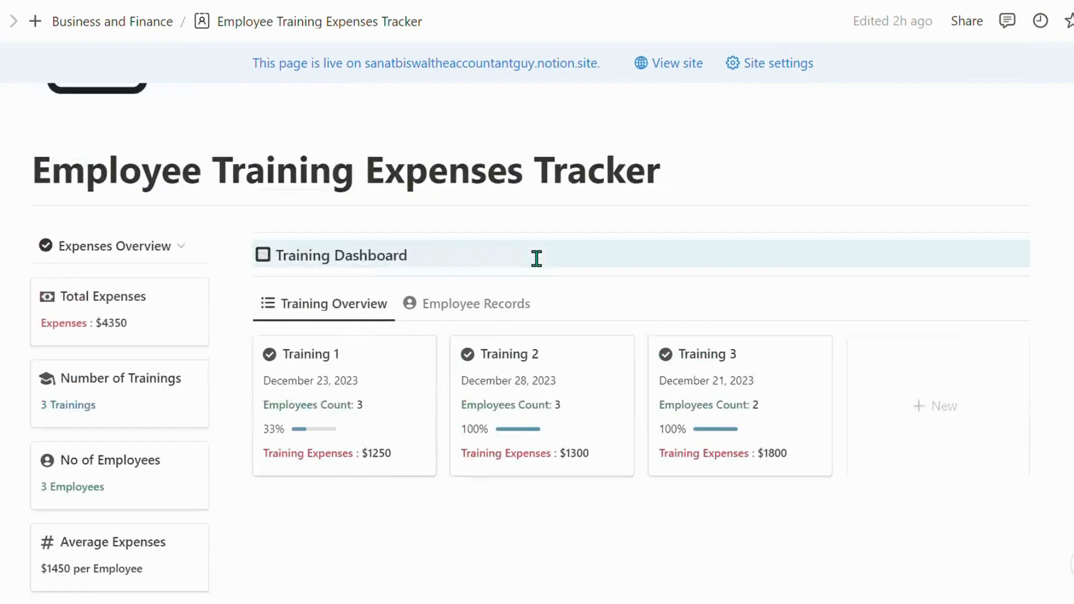